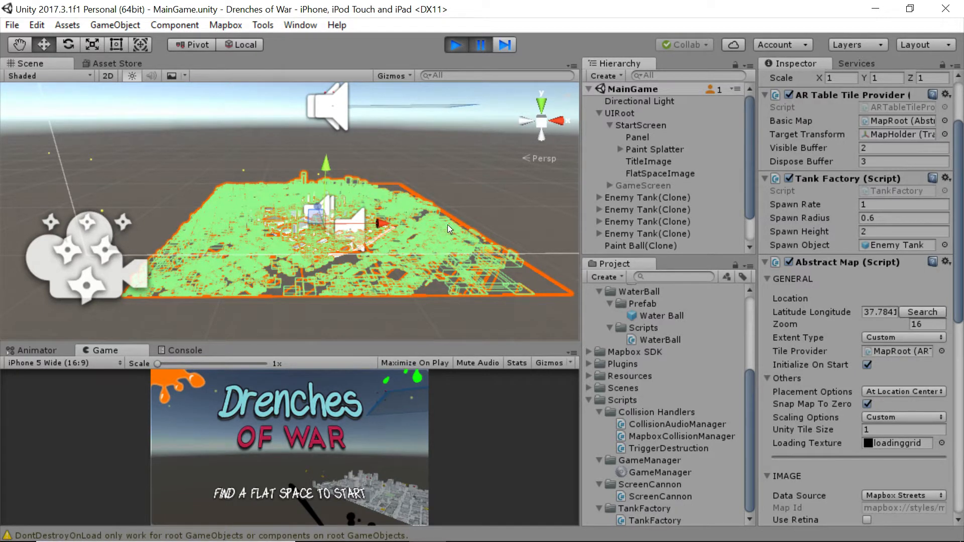
Expand the ARTabletopKit object under DontDestroyOnLoad in the running scene and examine its child objects
scroll(701, 193, "down", 2)
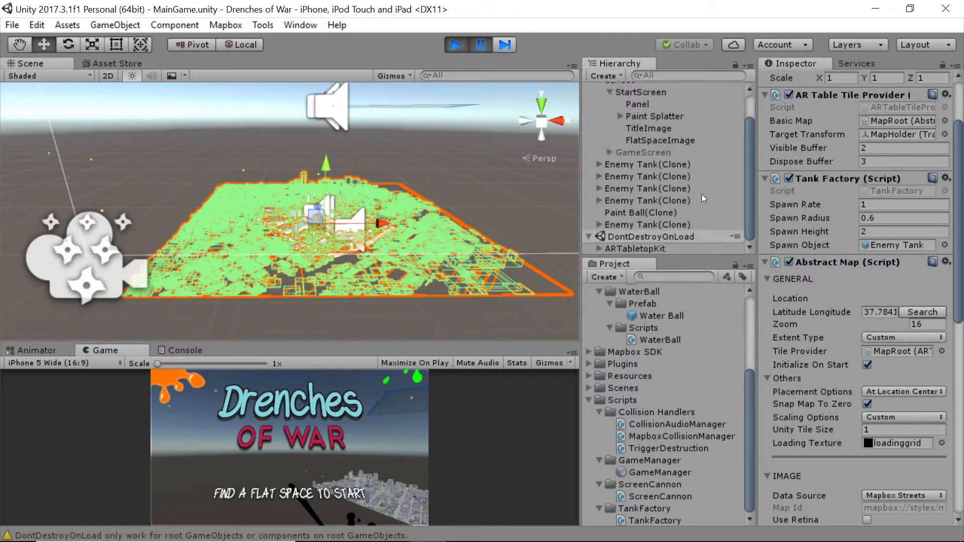
left_click(598, 249)
scroll(658, 200, "down", 5)
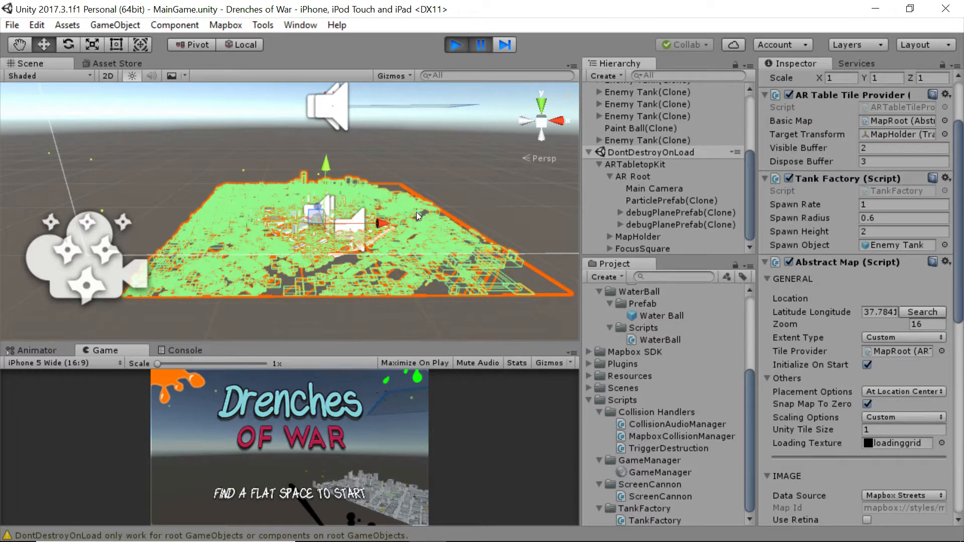
scroll(415, 215, "up", 3)
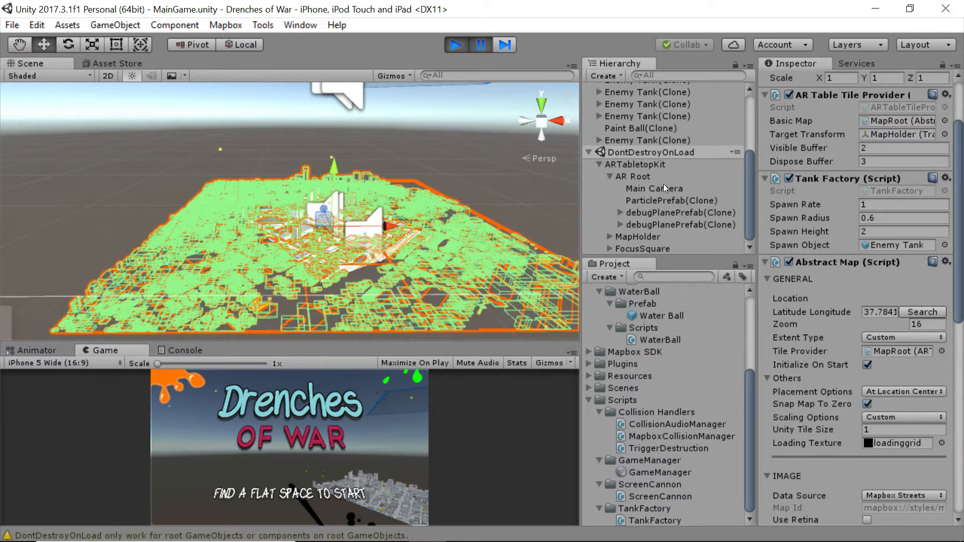
scroll(638, 189, "up", 3)
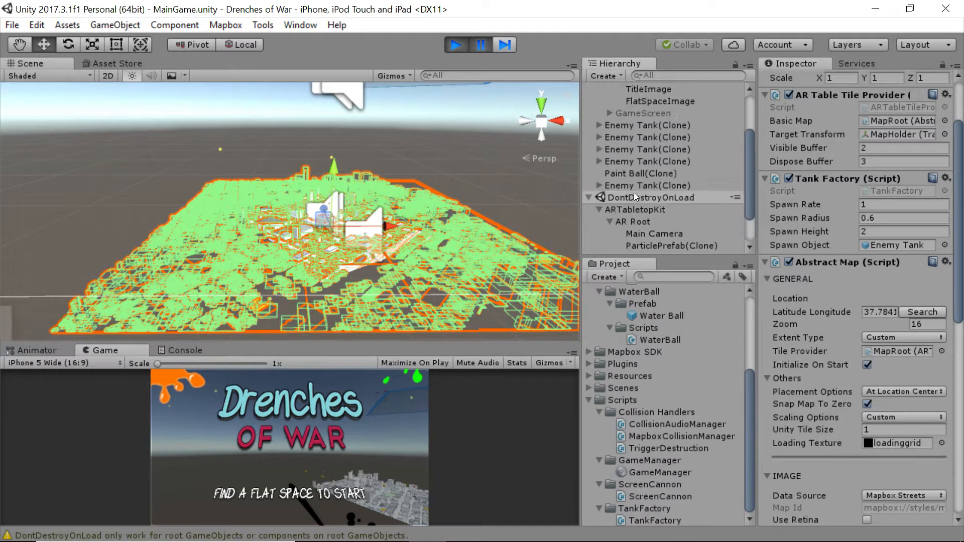
scroll(662, 207, "down", 3)
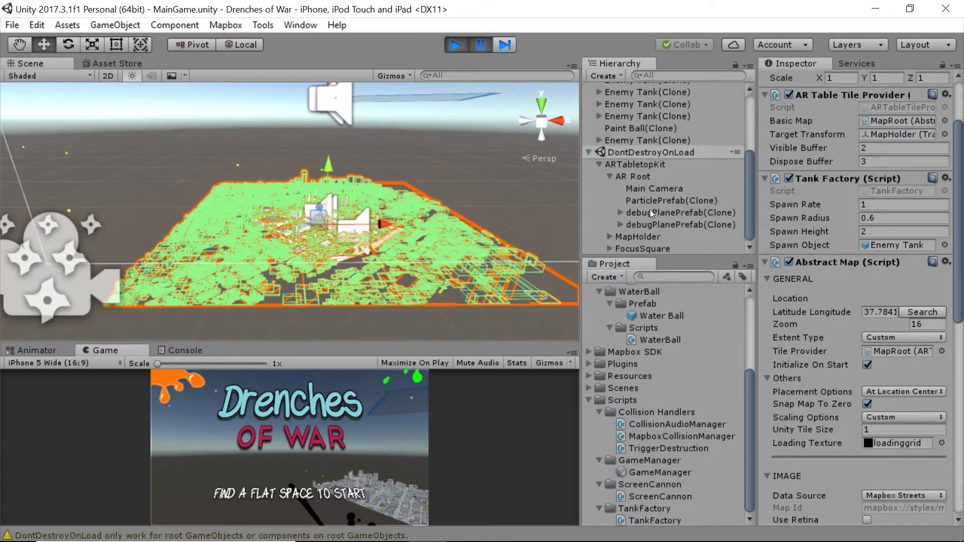
Expand MapHolder and MapRoot, select the map tile 16/10483/25326 and examine its building objects
left_click(609, 236)
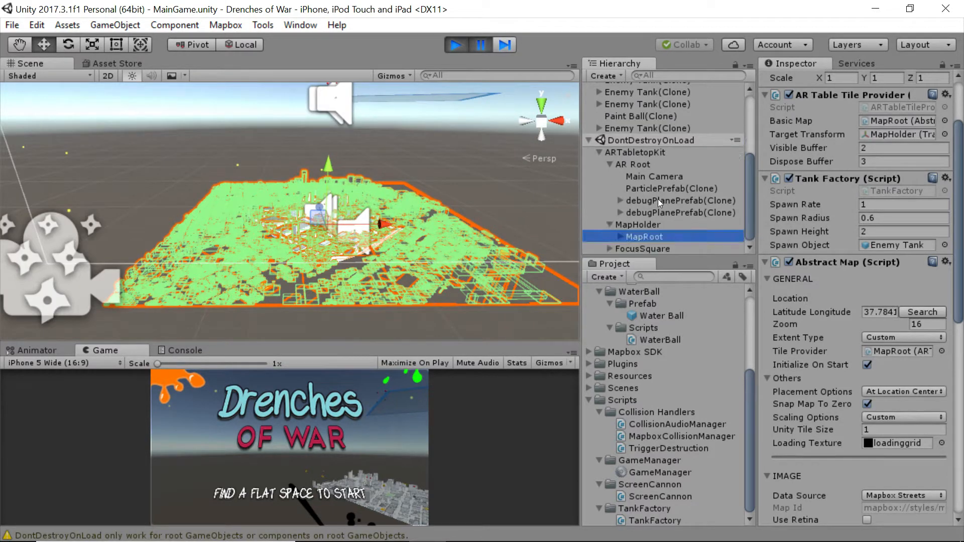
left_click(621, 237)
scroll(662, 181, "down", 3)
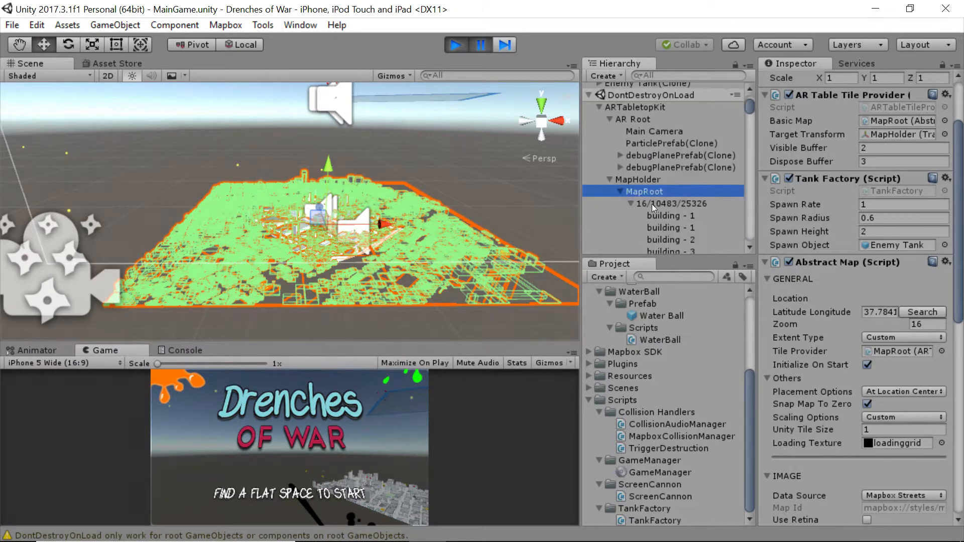
left_click(652, 204)
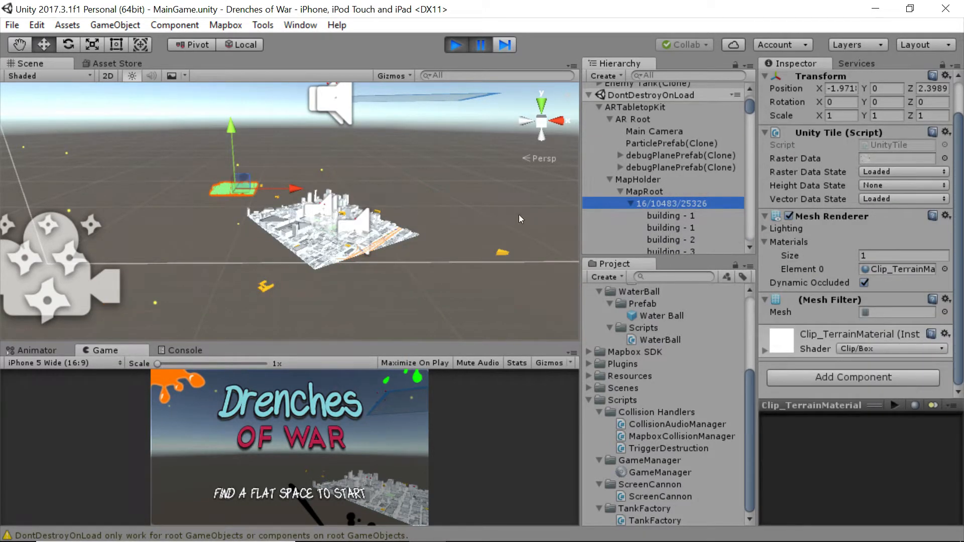
scroll(673, 209, "down", 10)
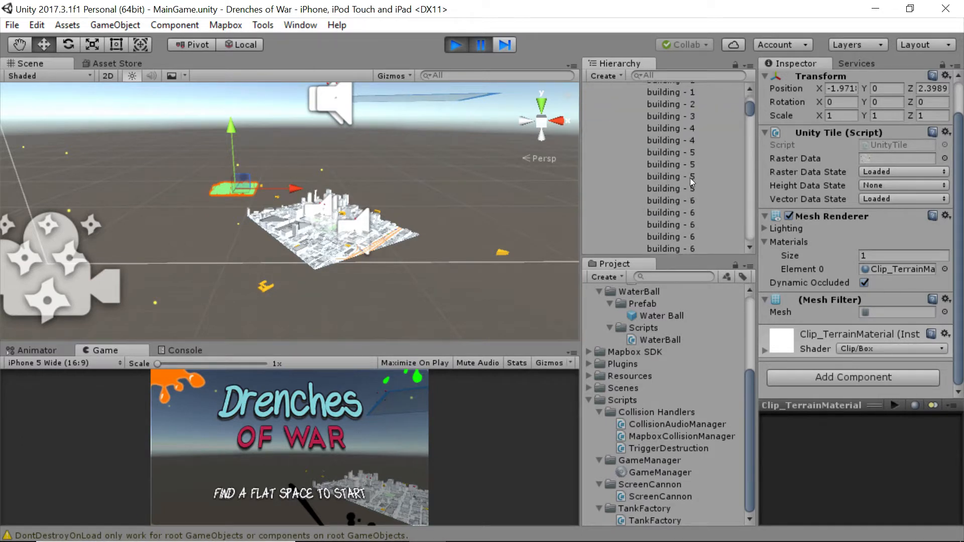
mouse_move(751, 113)
left_mouse_down()
mouse_move(749, 231)
mouse_move(751, 108)
left_mouse_up()
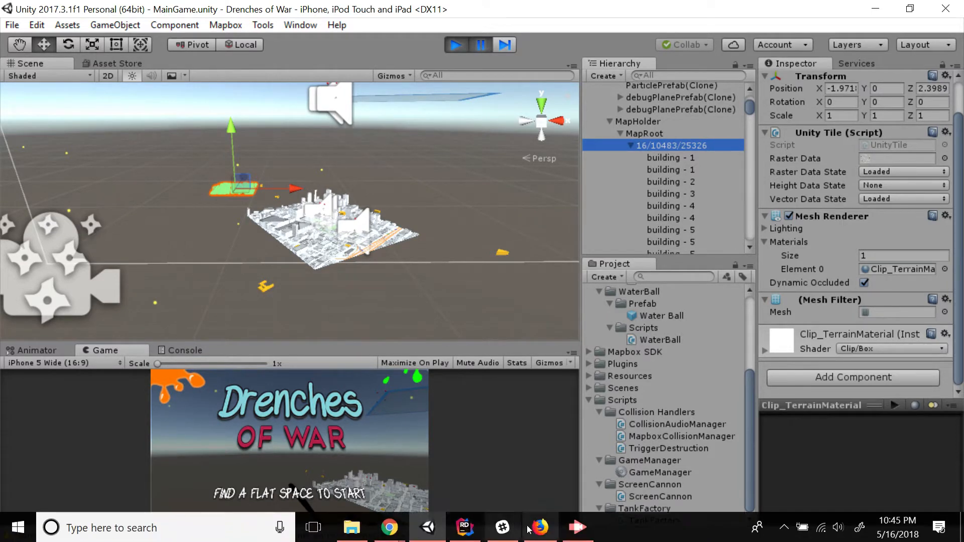
Switch to Mapbox Studio in Firefox, open the Drenches of War style and view its map position settings
left_click(528, 531)
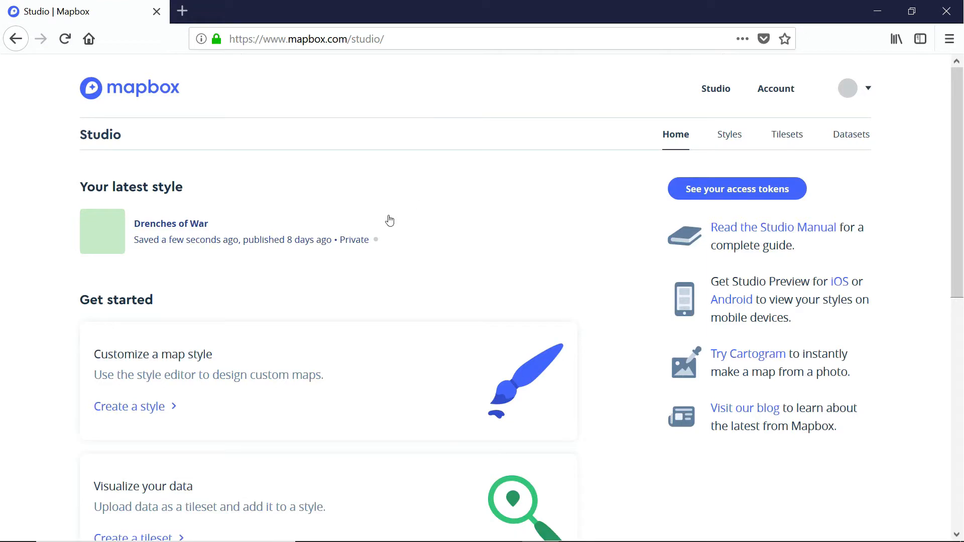
left_click(190, 228)
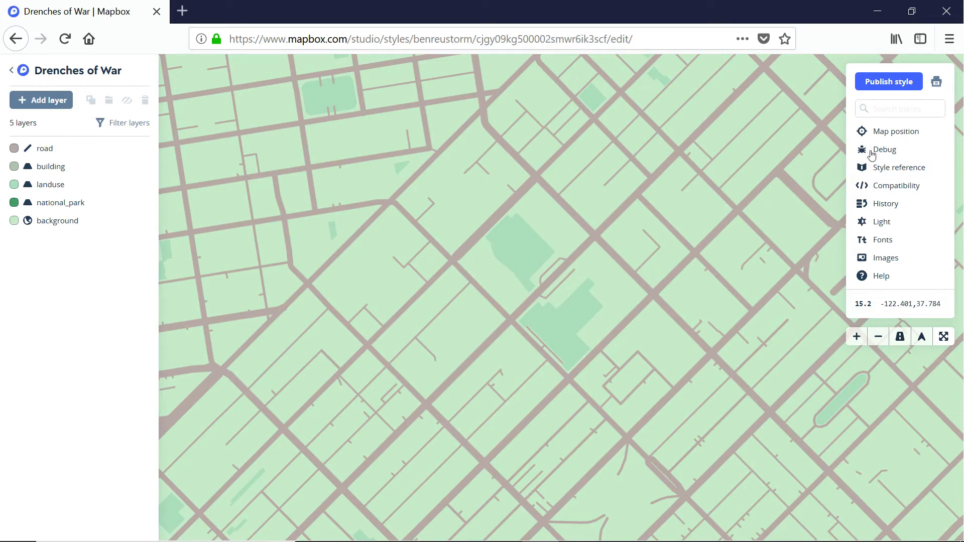
left_click(882, 131)
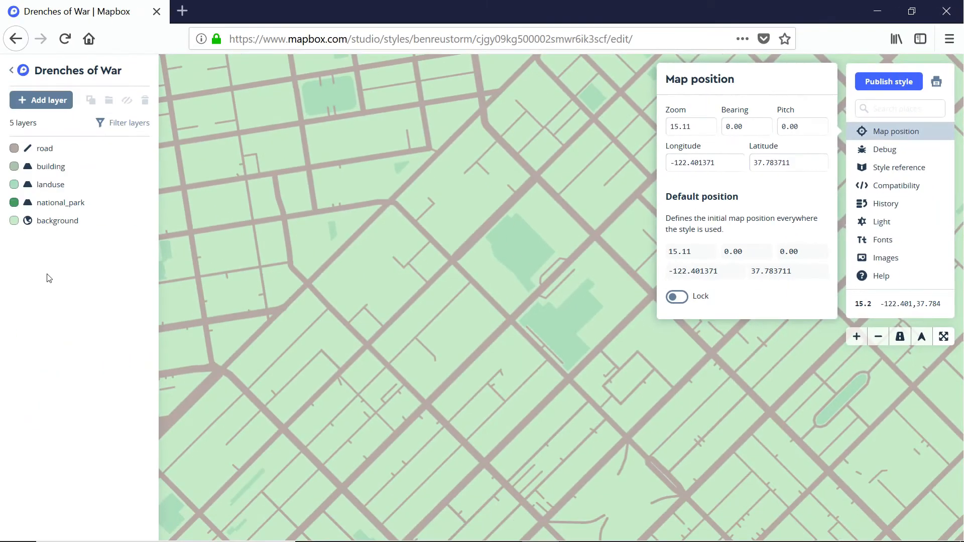
left_click(48, 268)
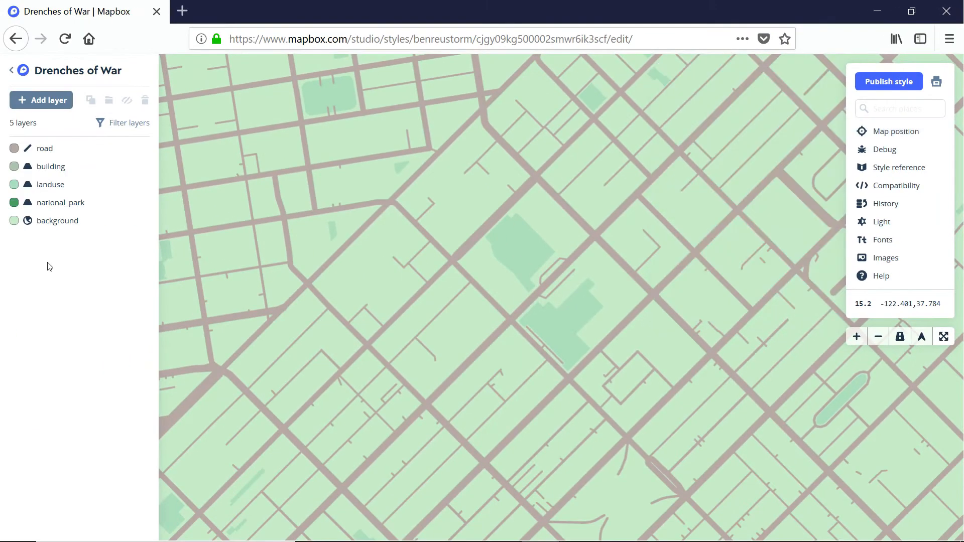
Open the building layer's data selection settings and review its source, geometry types and field value filters
left_click(49, 171)
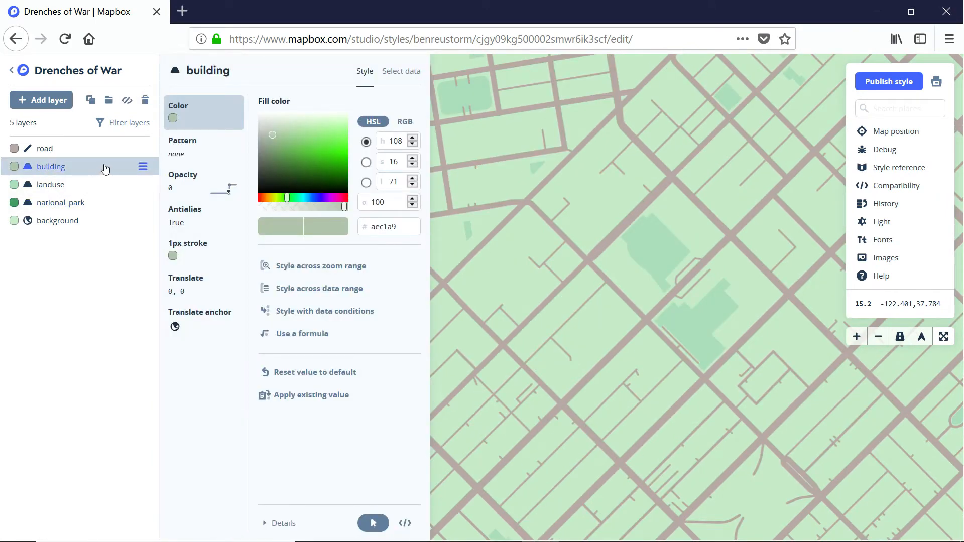
left_click(410, 83)
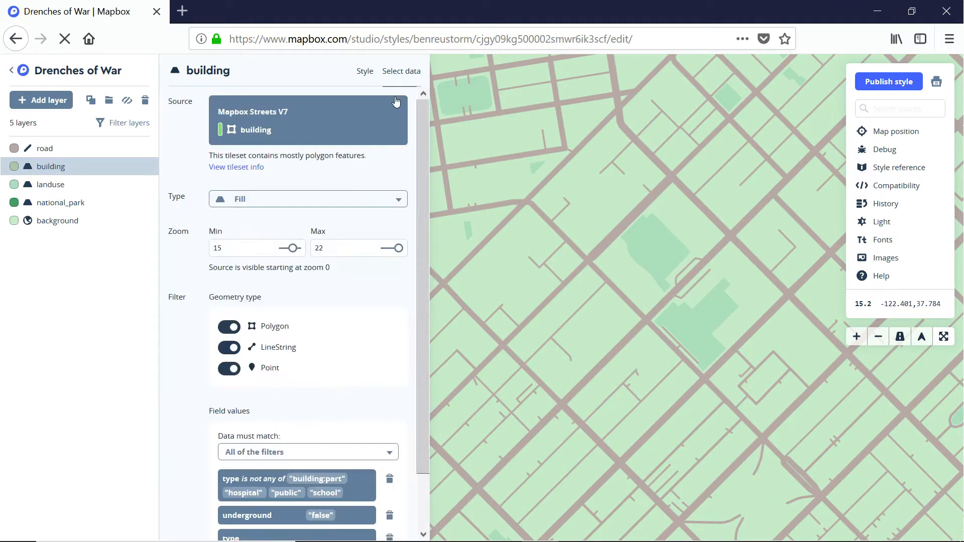
scroll(371, 402, "down", 2)
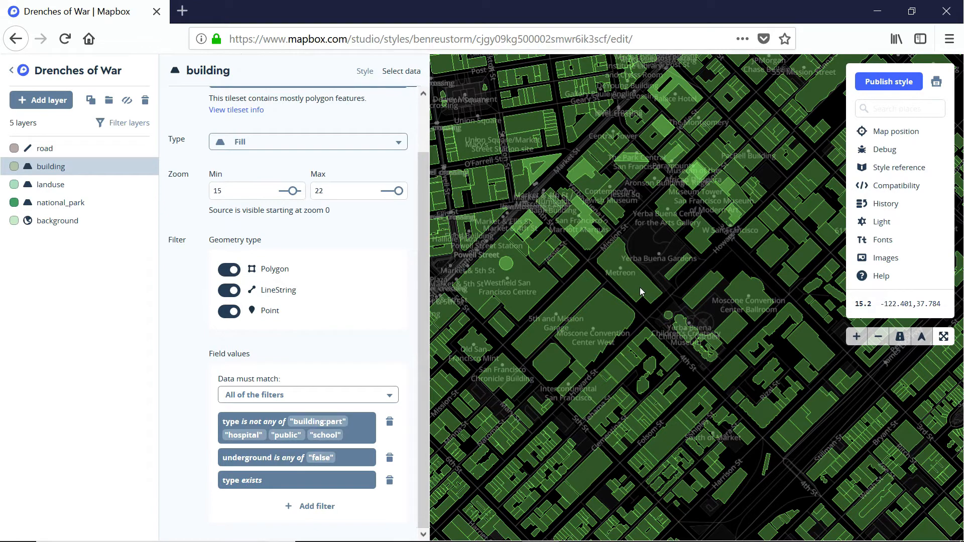
scroll(518, 497, "up", 1)
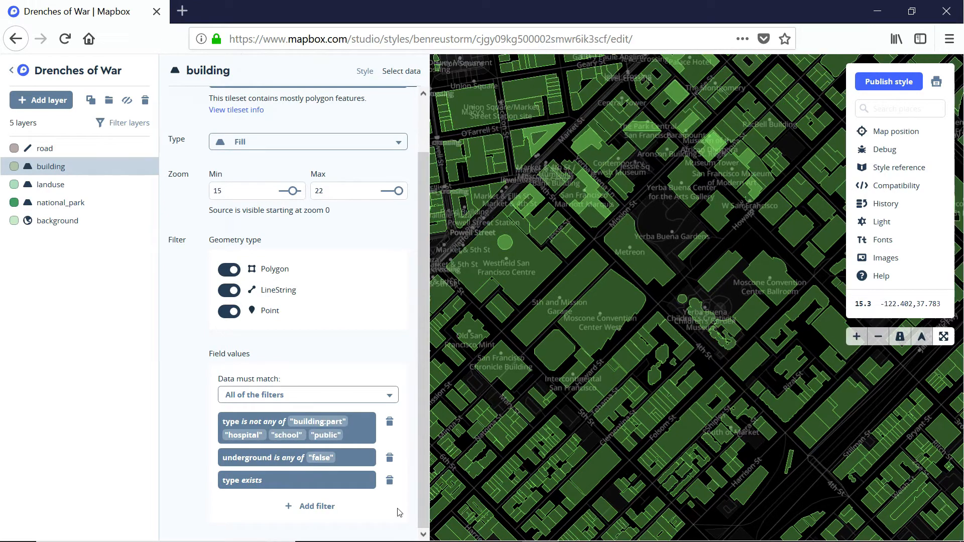
Review the available fields for a new building layer filter and set it to min_height is any of 0
left_click(316, 506)
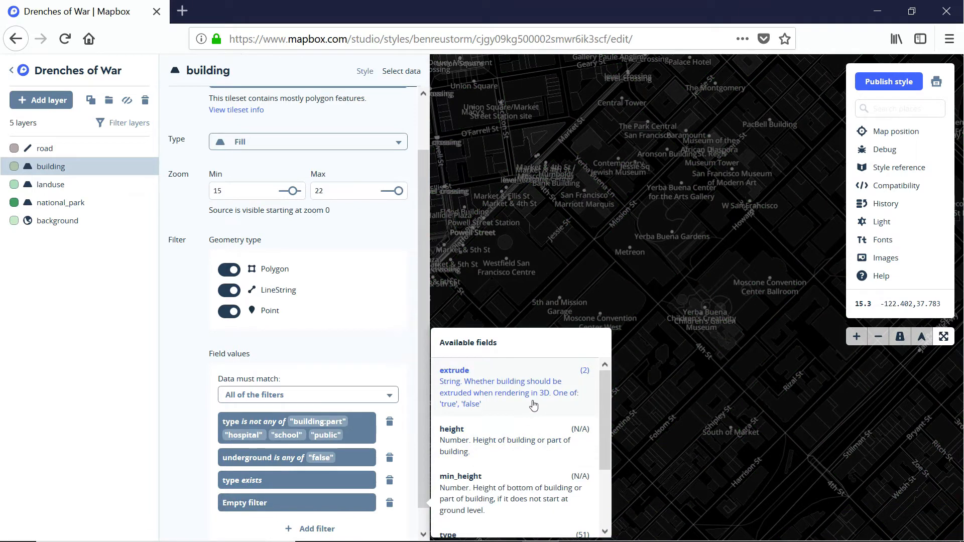
scroll(533, 406, "down", 3)
scroll(535, 397, "up", 3)
scroll(543, 392, "down", 3)
scroll(533, 374, "up", 3)
scroll(525, 429, "down", 2)
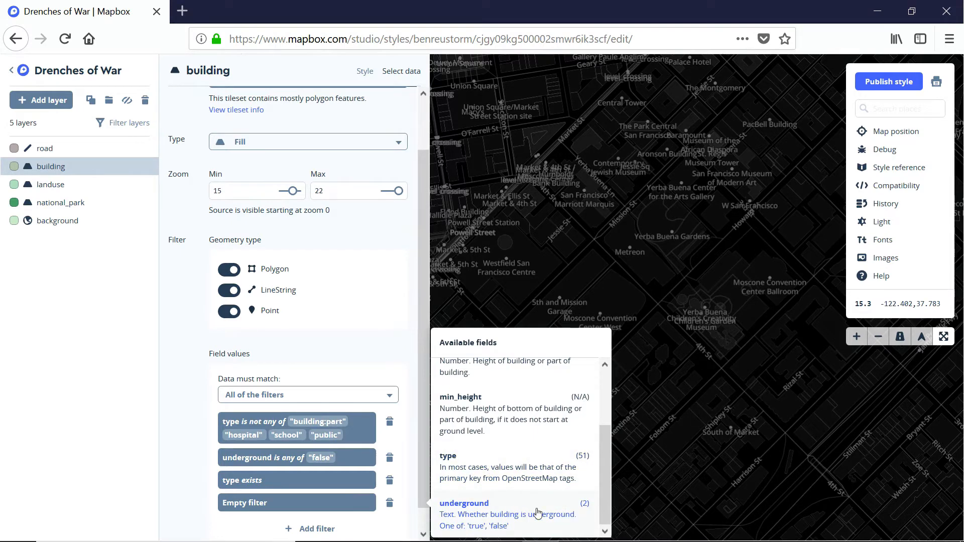
scroll(537, 427, "up", 3)
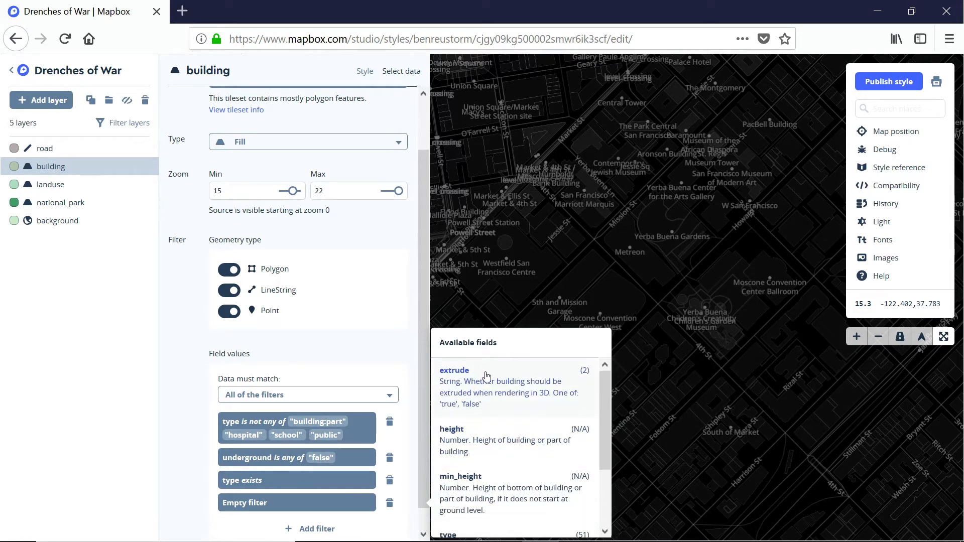
left_click(509, 489)
left_click(531, 400)
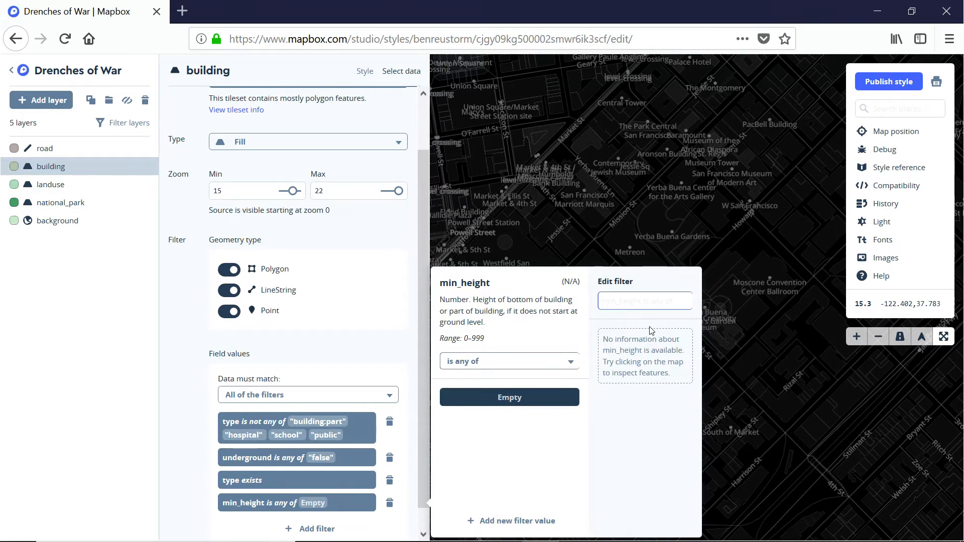
type("0")
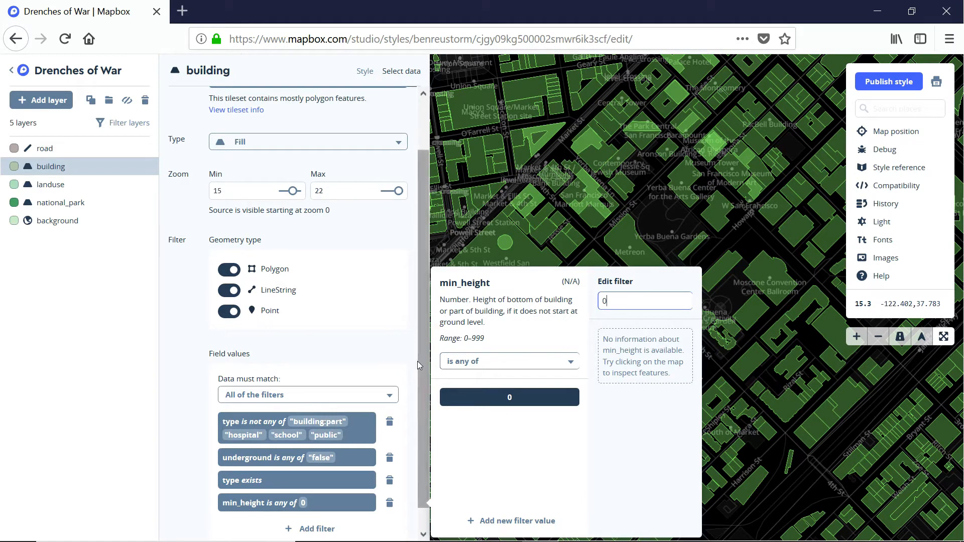
left_click(411, 347)
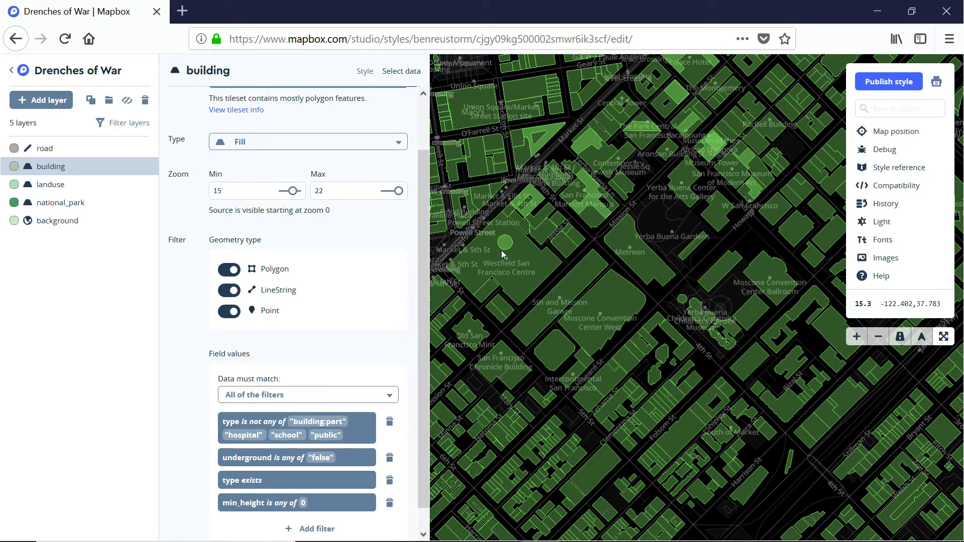
Set the min_height filter's value to 35
left_click(338, 504)
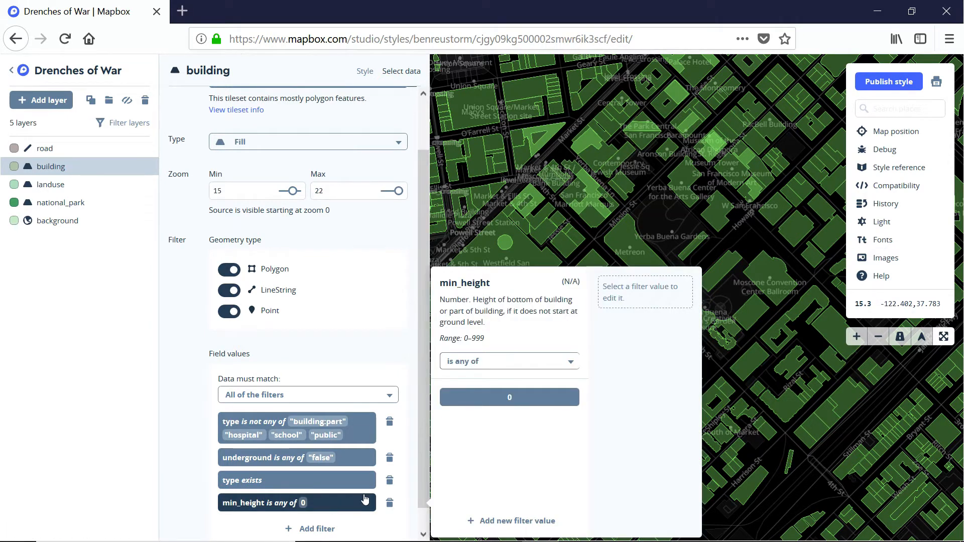
left_click(510, 397)
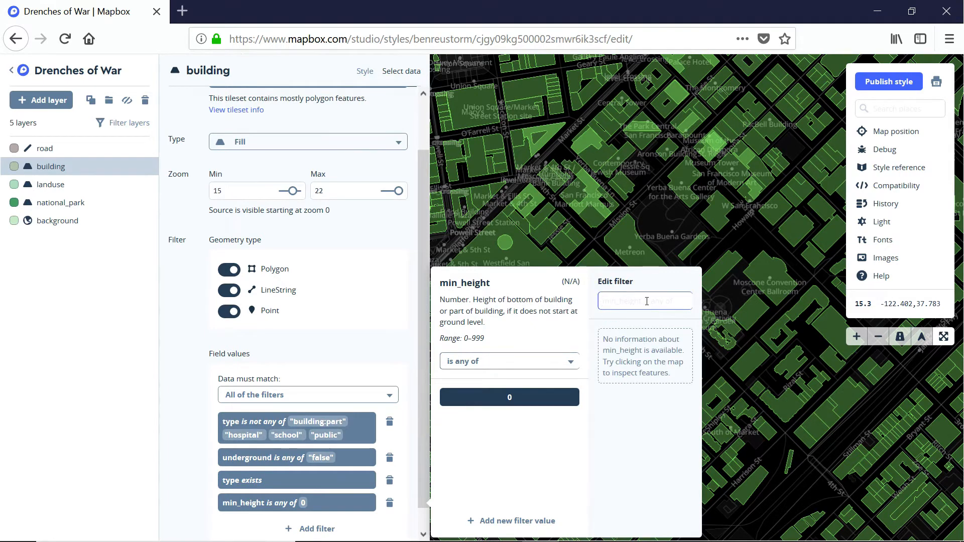
type("35")
left_click(412, 400)
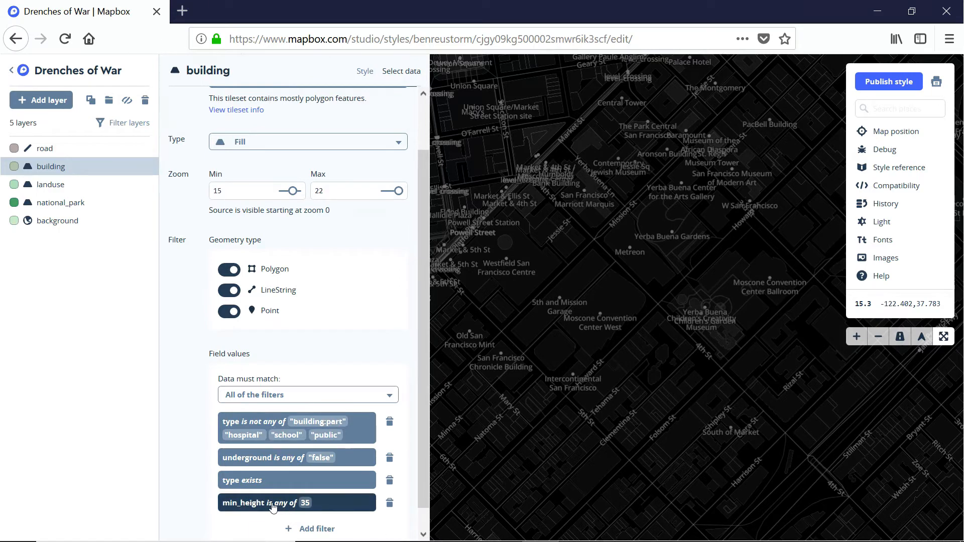
Set the min_height filter's condition to is greater than or equal to, and remove the type exists filter
left_click(328, 504)
left_click(555, 361)
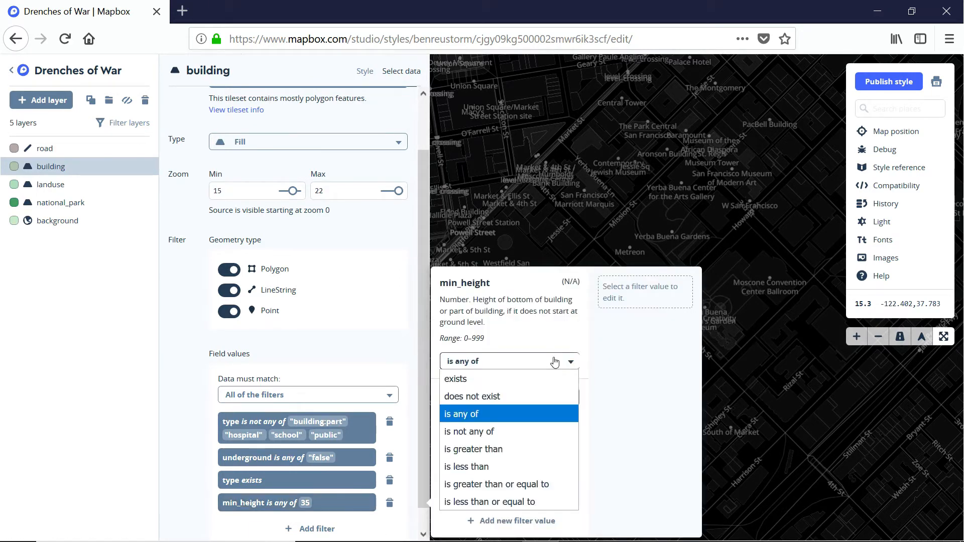
left_click(545, 485)
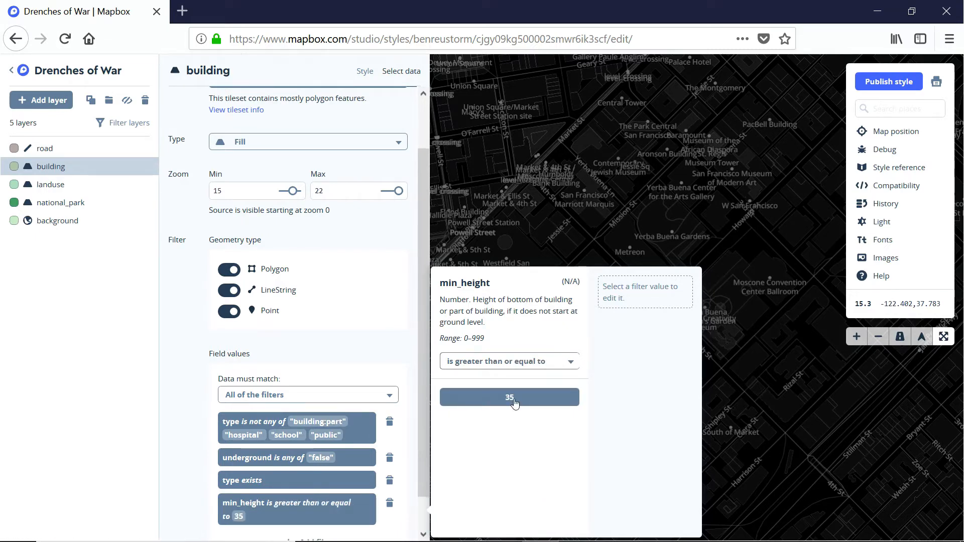
left_click(409, 361)
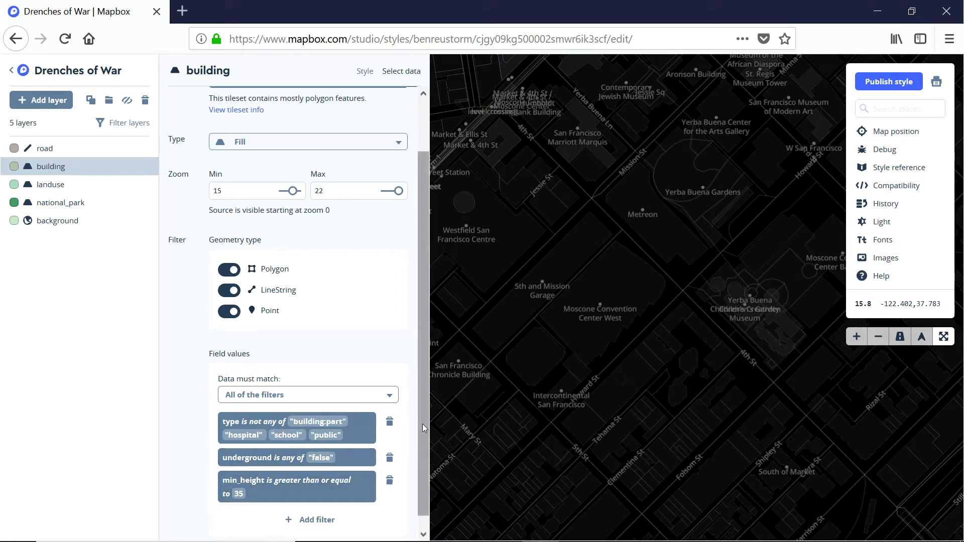
Inspect the height and min_height properties of several buildings around Moscone Convention Center West and Metreon on the map
left_click(569, 255)
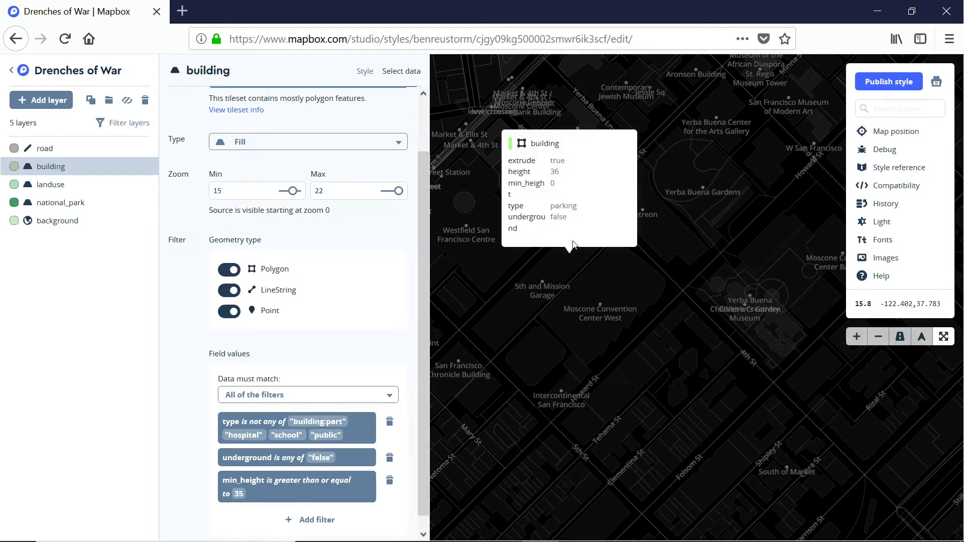
left_click(611, 287)
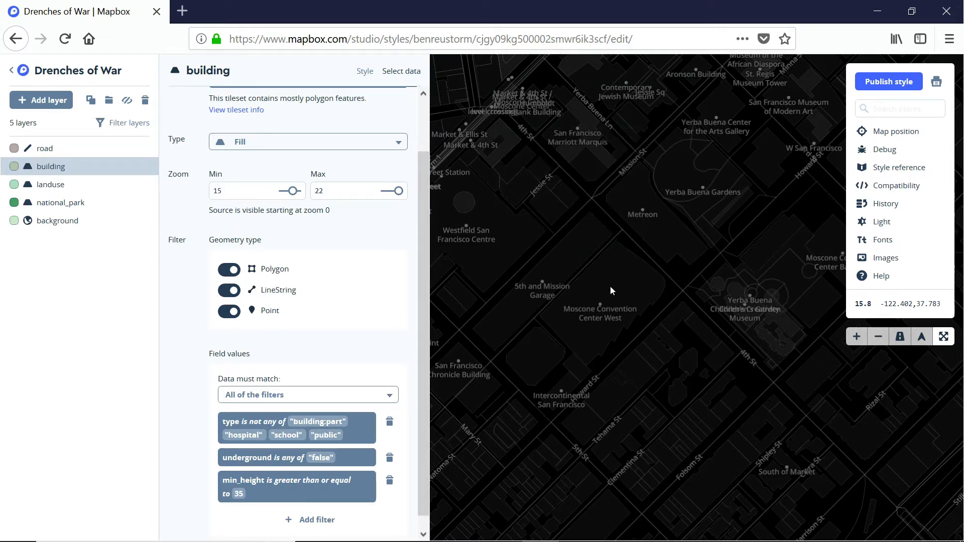
left_click(628, 274)
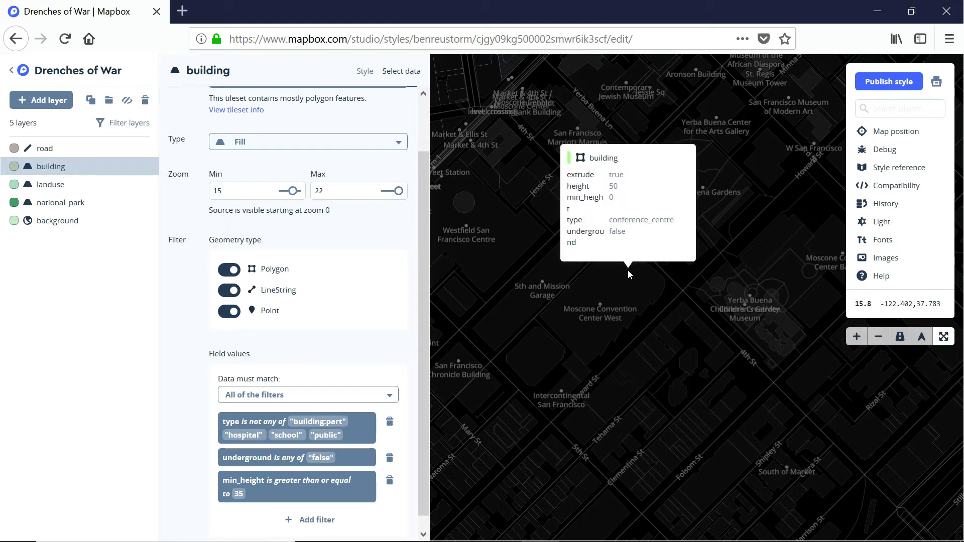
left_click(686, 314)
left_click(679, 254)
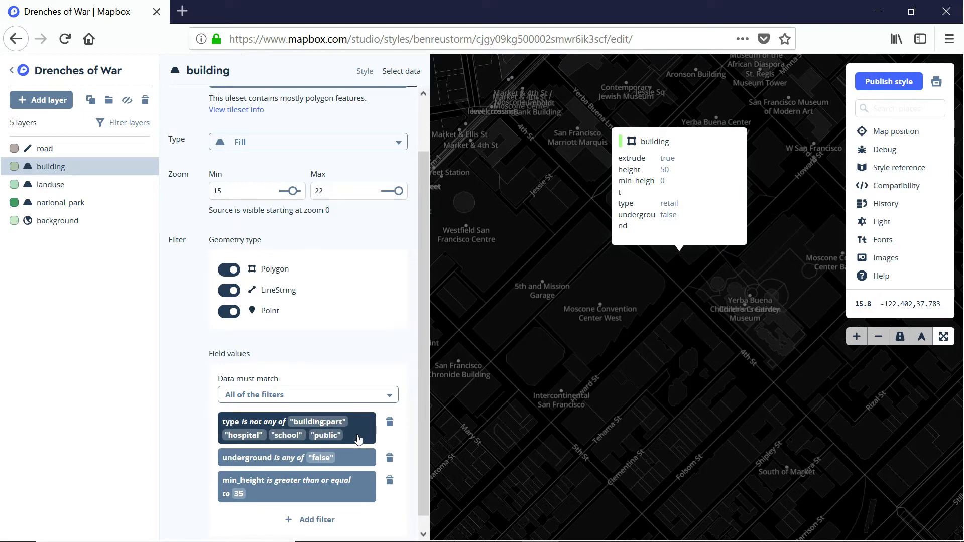
Replace the building layer's min_height filter with a new filter on the height field
left_click(346, 485)
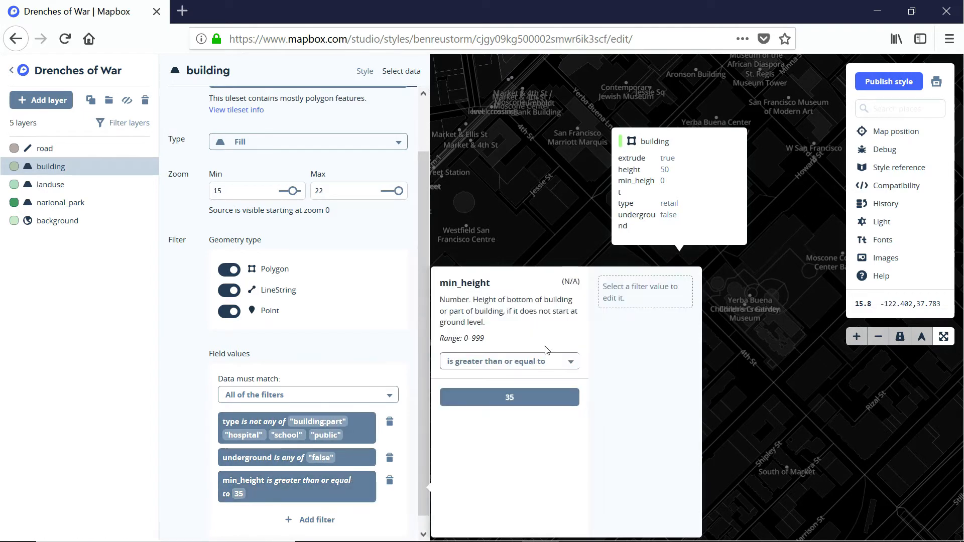
left_click(389, 481)
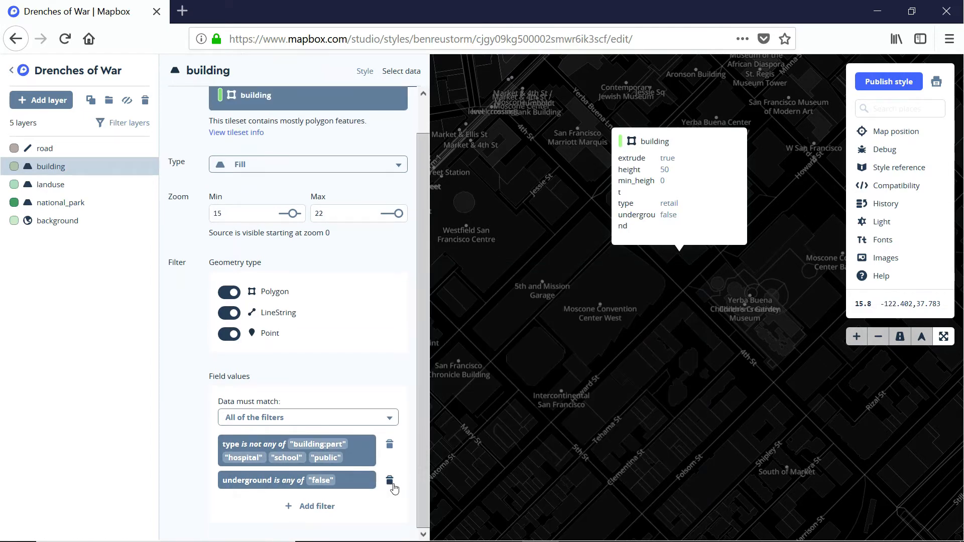
left_click(318, 507)
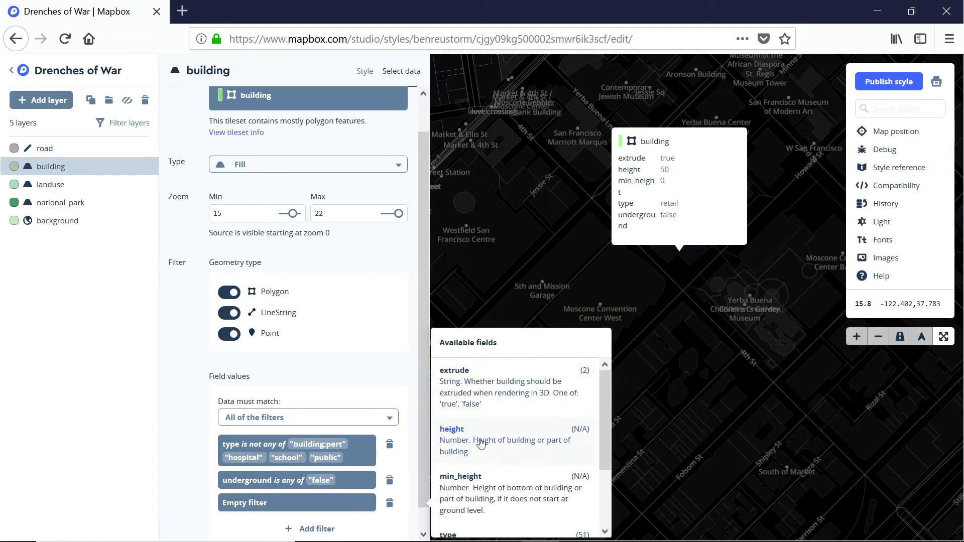
left_click(480, 443)
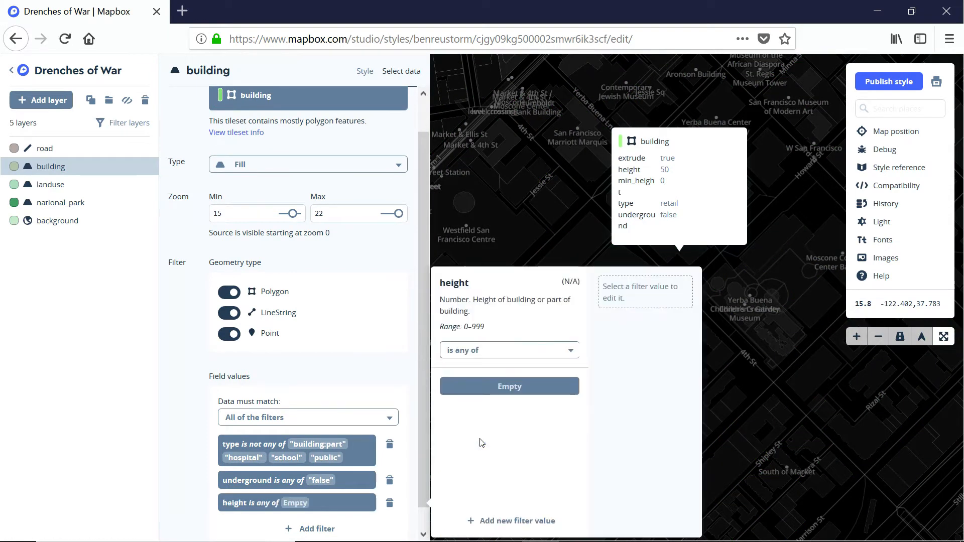
Set the height filter to is greater than or equal to 35 and check the remaining buildings on the map
left_click(529, 352)
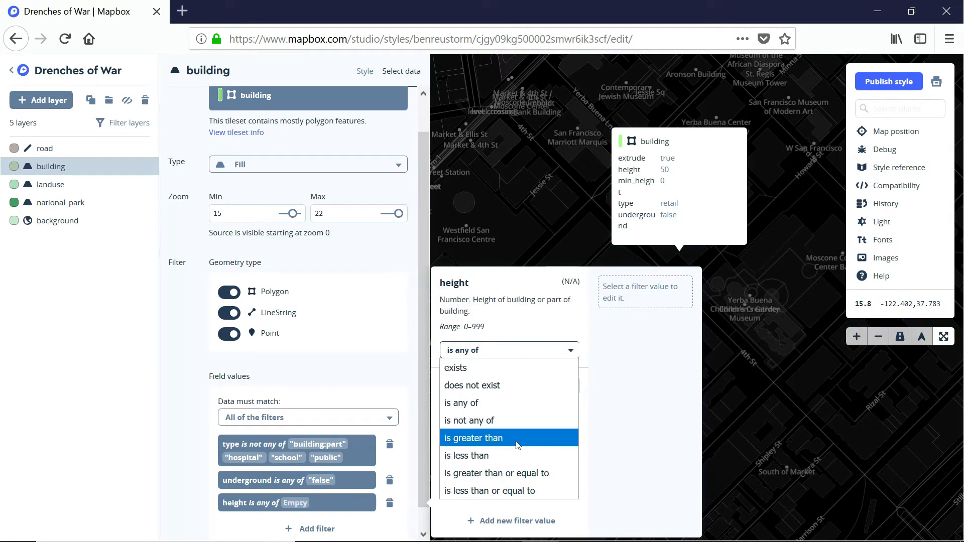
left_click(506, 473)
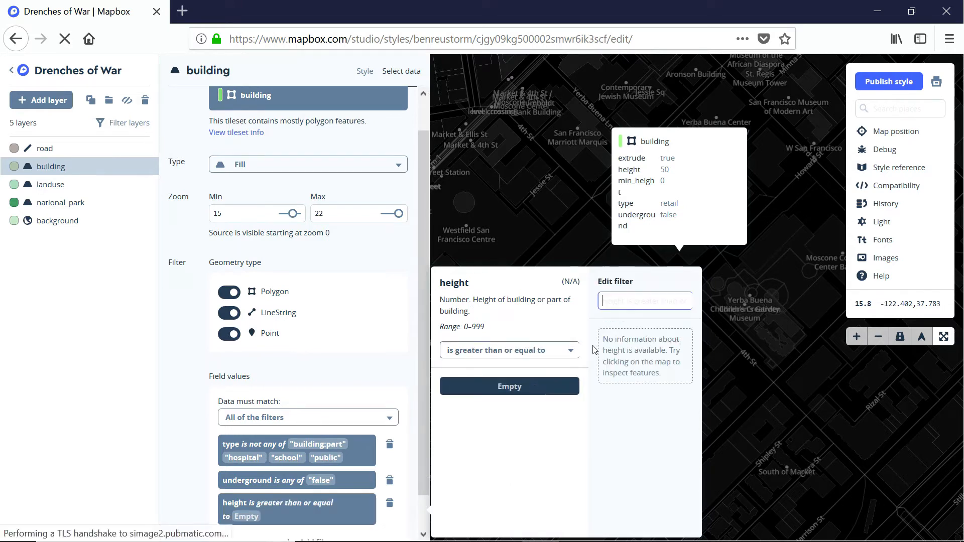
type("35")
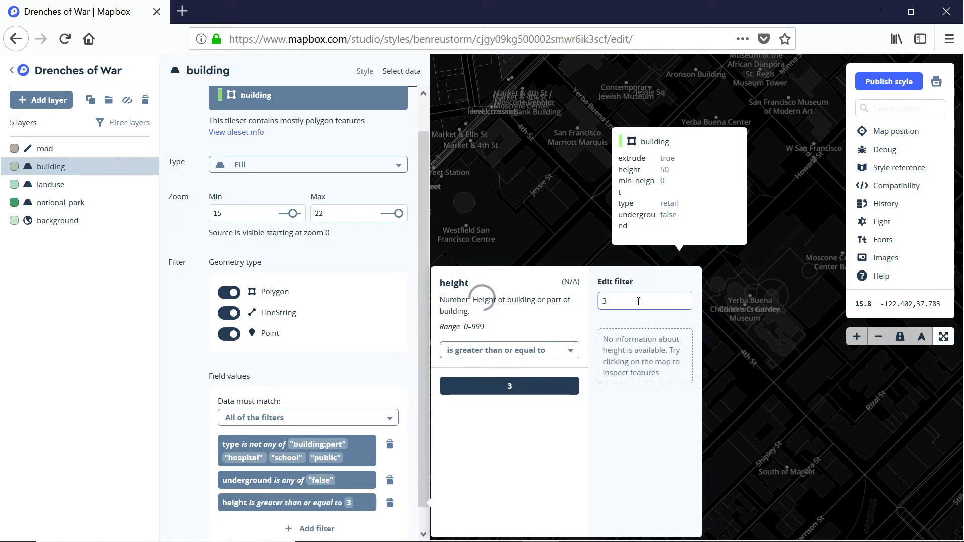
left_click(415, 359)
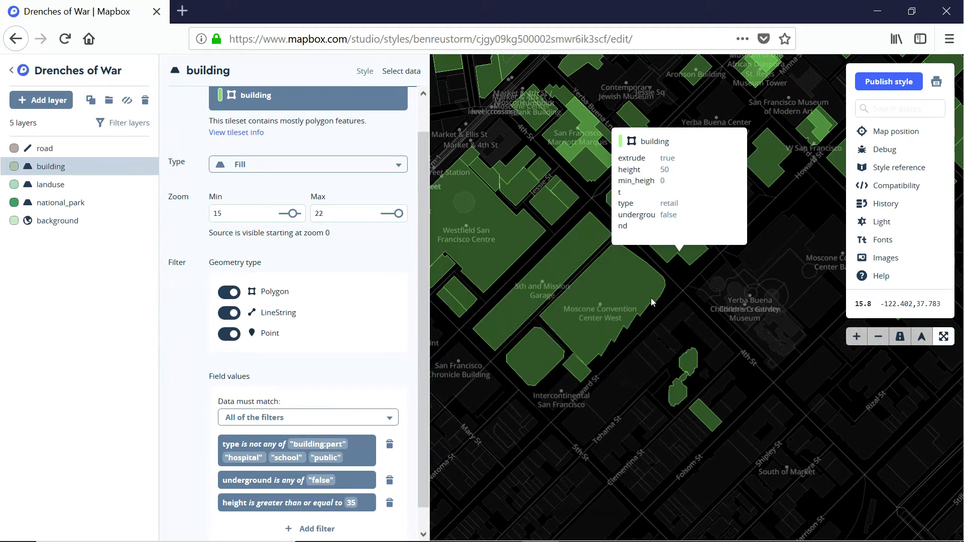
scroll(652, 299, "down", 3)
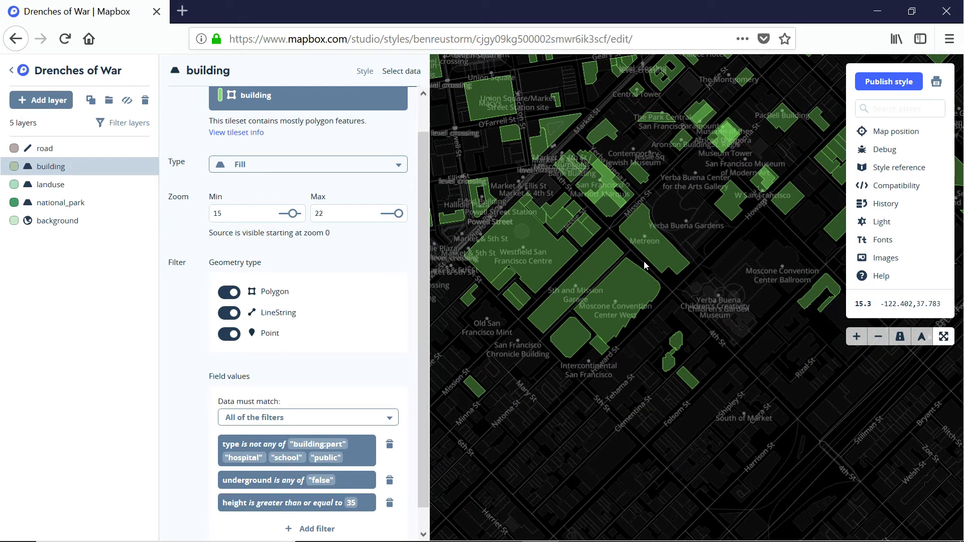
scroll(647, 264, "down", 1)
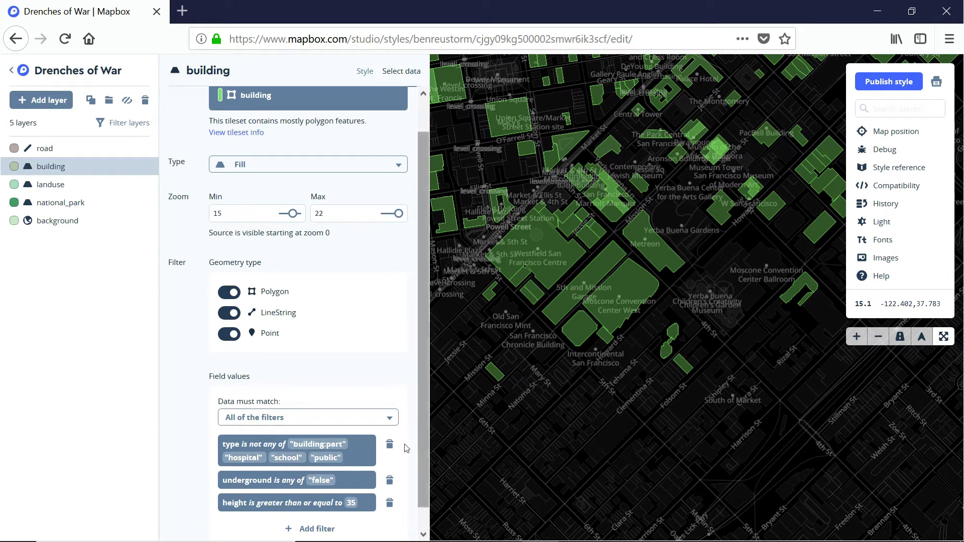
Set the height filter's value to 25 and check the buildings around Metreon and Moscone Convention Center West
left_click(297, 502)
left_click(531, 383)
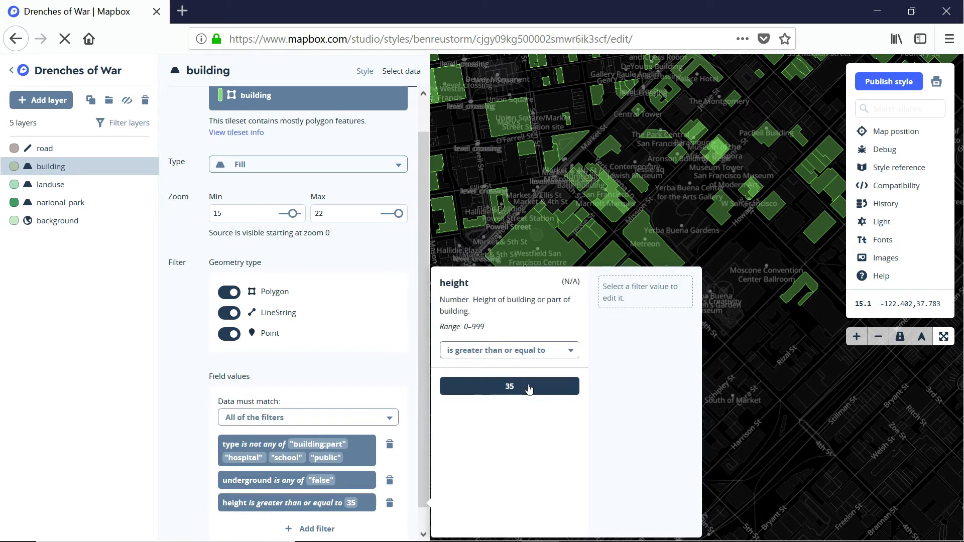
left_click_drag(637, 301, 567, 298)
type("25")
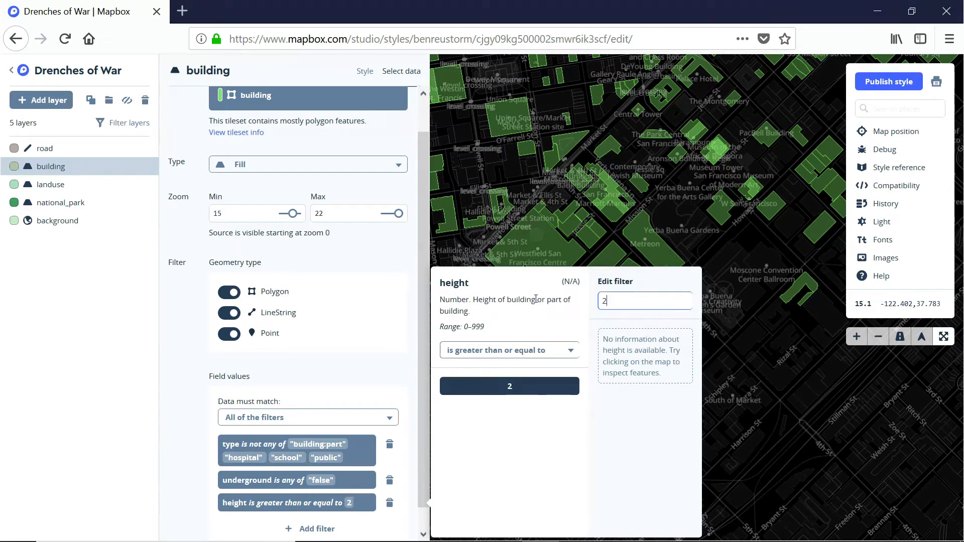
left_click(410, 327)
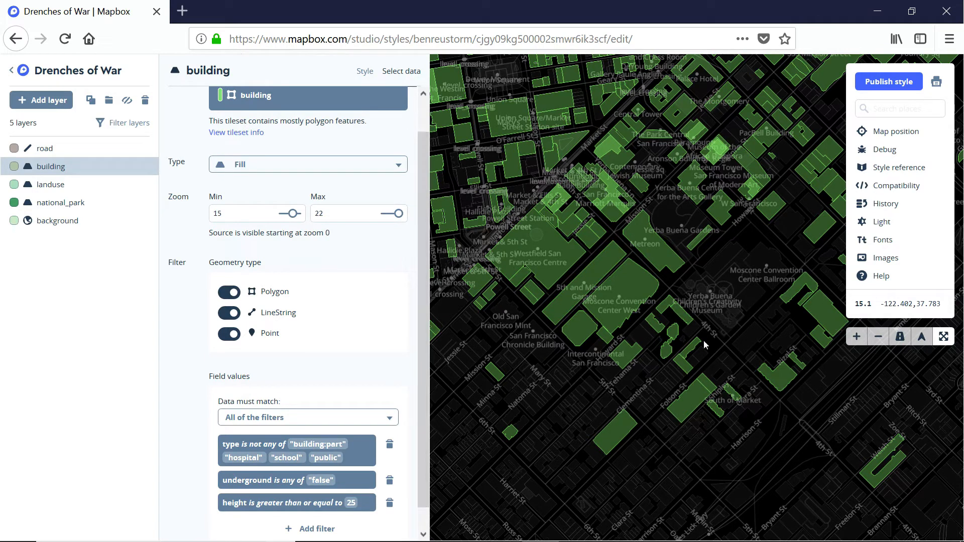
scroll(676, 251, "down", 2)
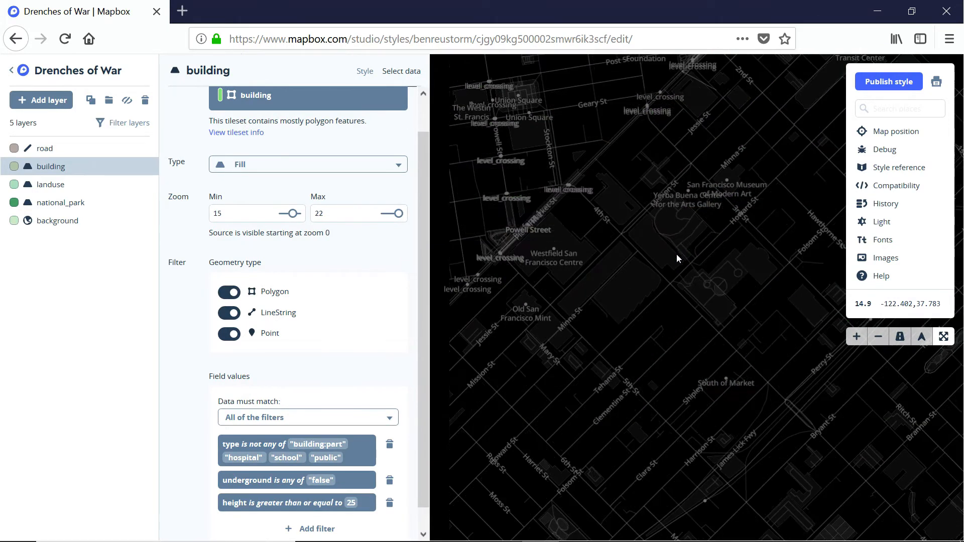
scroll(676, 258, "up", 2)
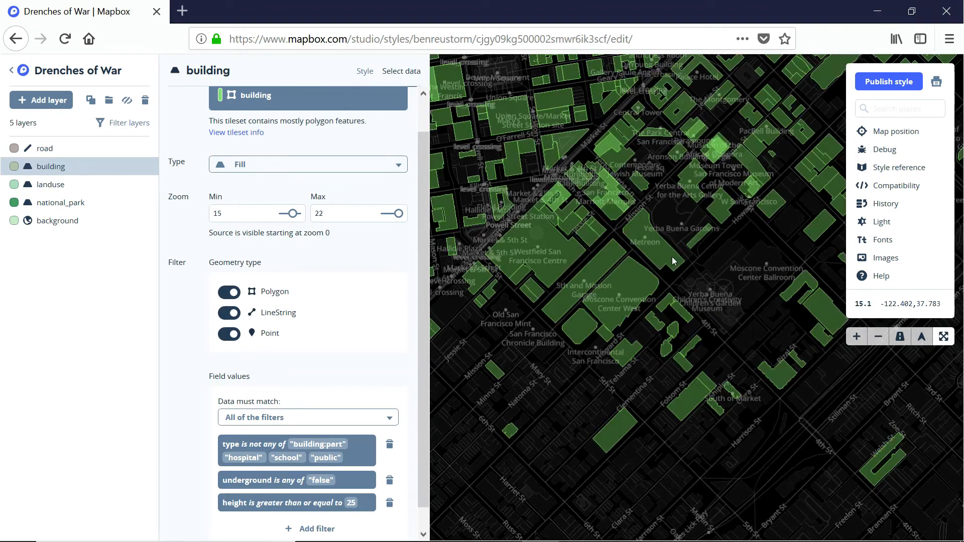
left_click_drag(672, 257, 675, 301)
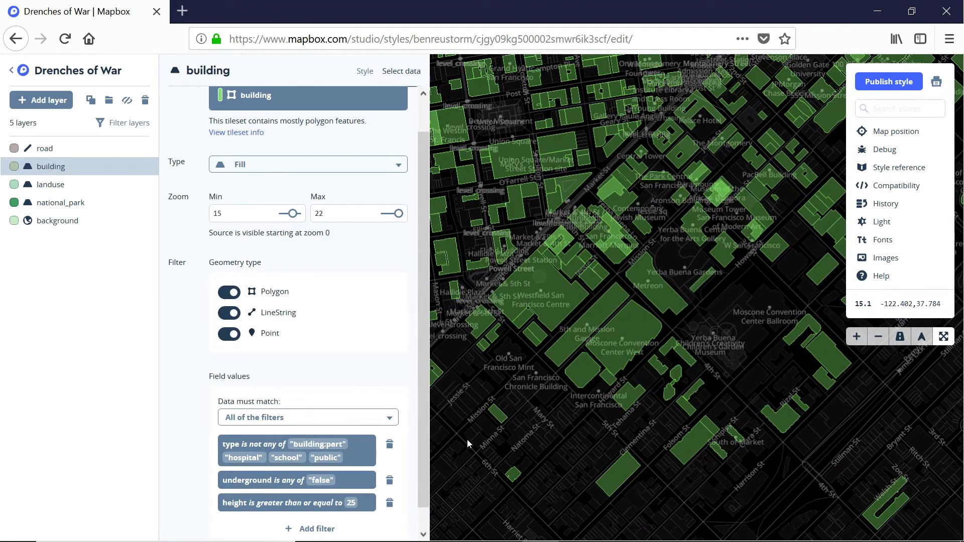
Set the building layer's height filter value back to 35
left_click(352, 504)
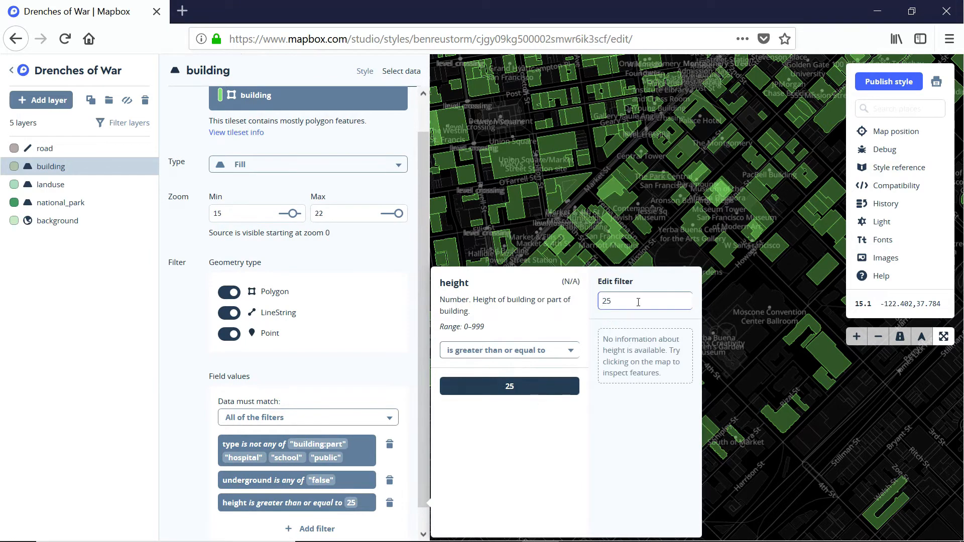
left_click_drag(666, 301, 566, 299)
type("35")
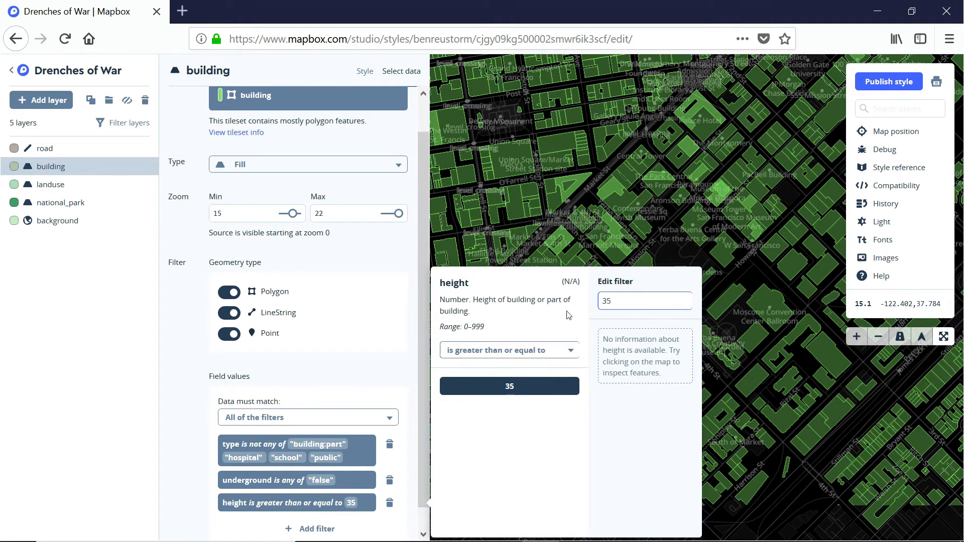
key("Escape")
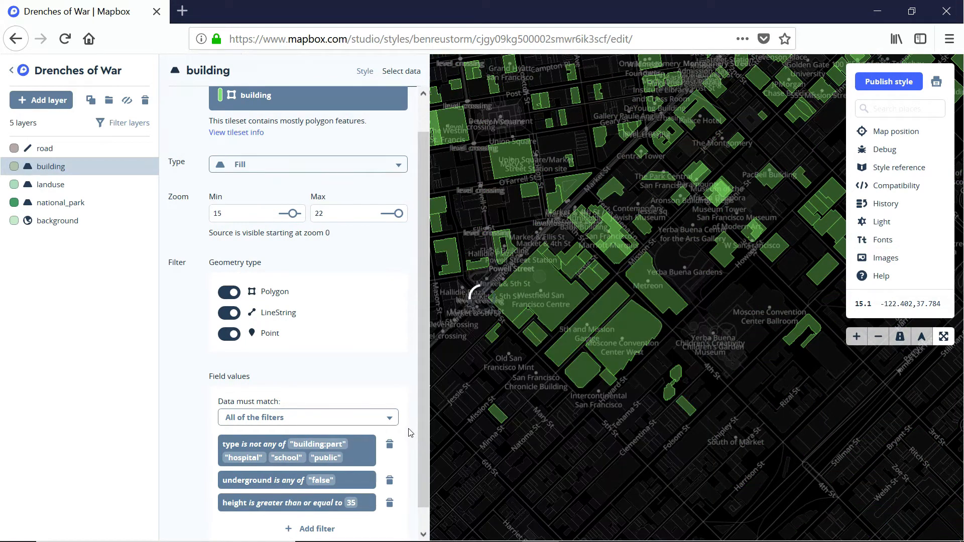
left_click_drag(643, 436, 643, 411)
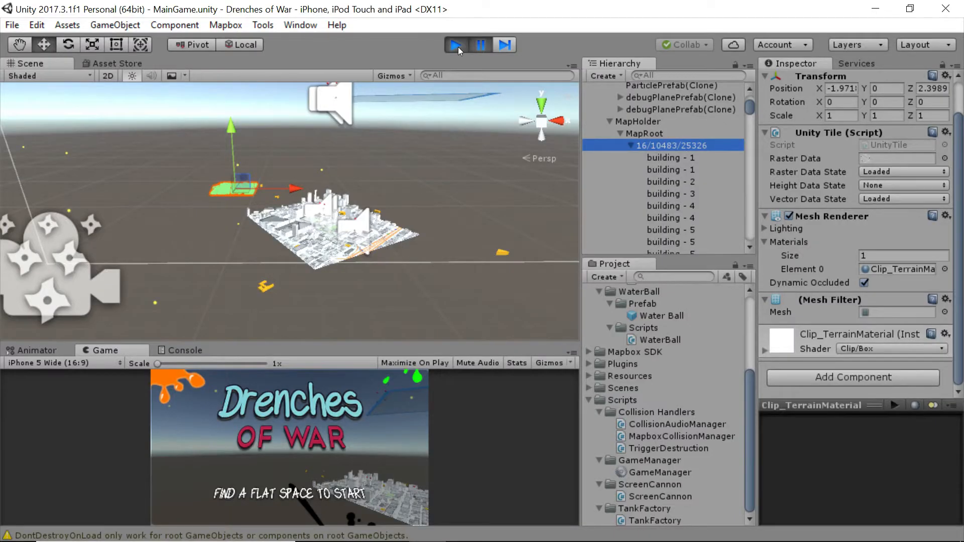
Switch to Unity, stop the running game and display the filters of MapRoot's ExtrudedBuildings vector layer visualizer
left_click(457, 45)
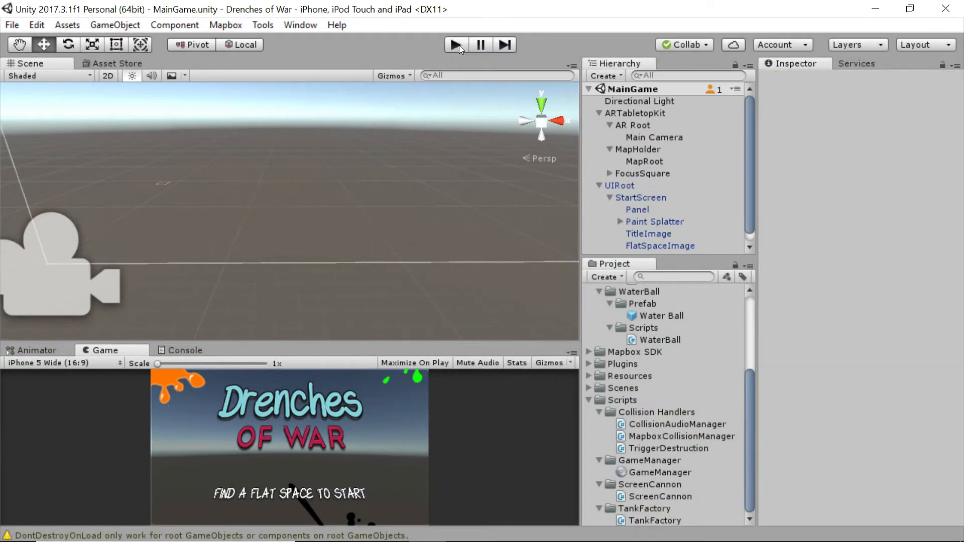
left_click(655, 161)
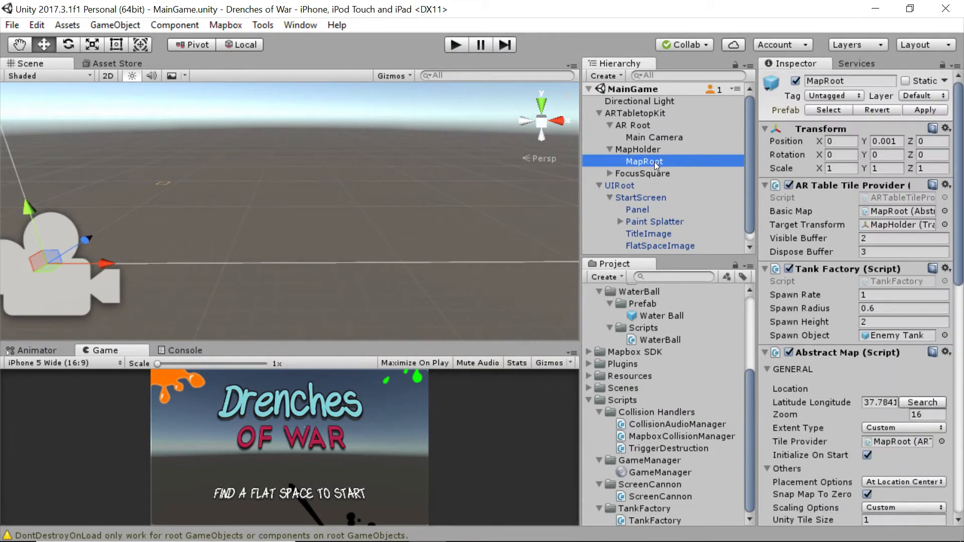
scroll(851, 249, "down", 10)
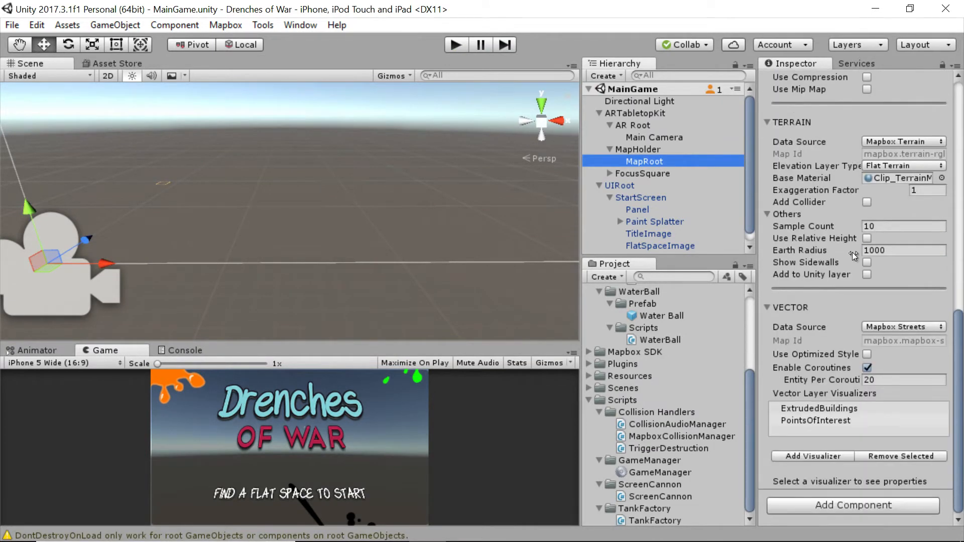
left_click(823, 409)
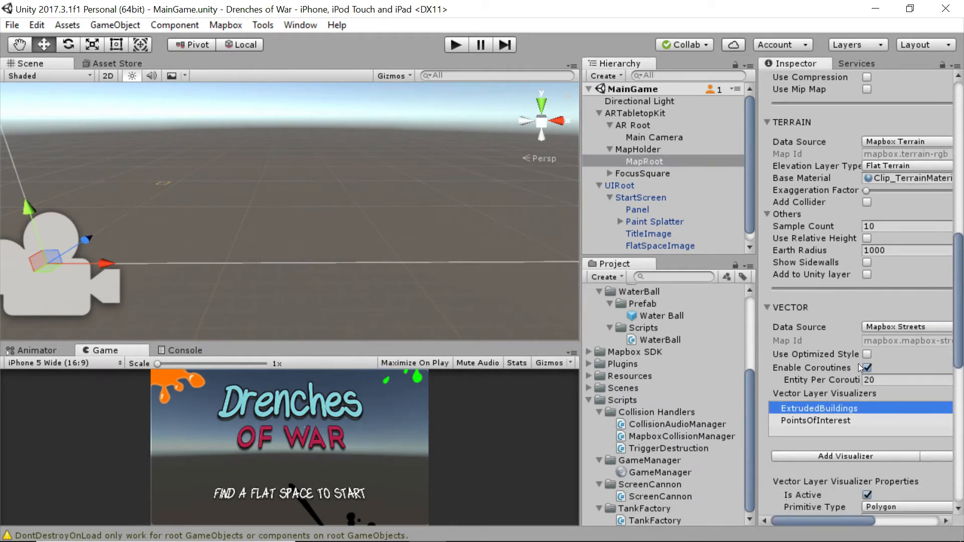
scroll(858, 364, "down", 10)
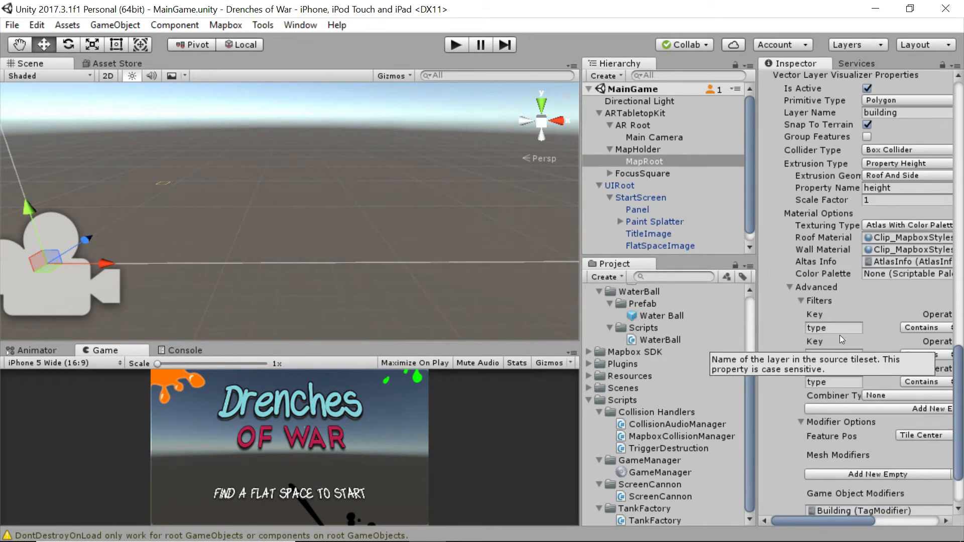
scroll(840, 336, "down", 3)
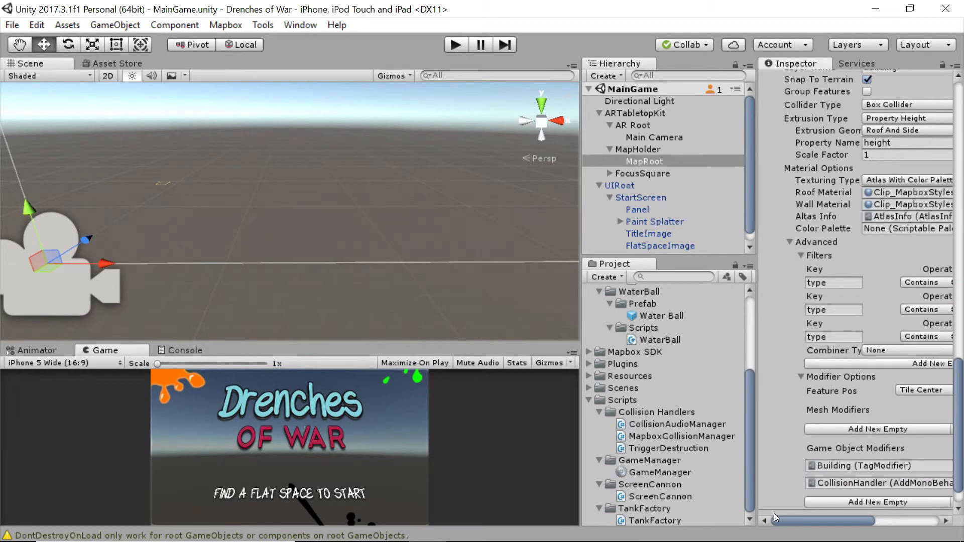
Widen the Inspector so the key, operator and value of each building filter are fully visible
left_click_drag(576, 260, 426, 260)
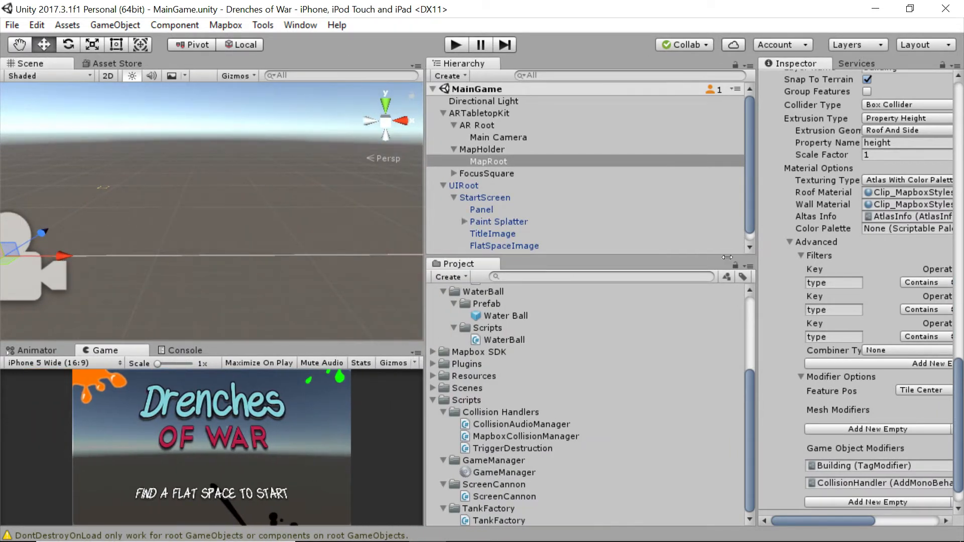
left_click_drag(756, 257, 523, 259)
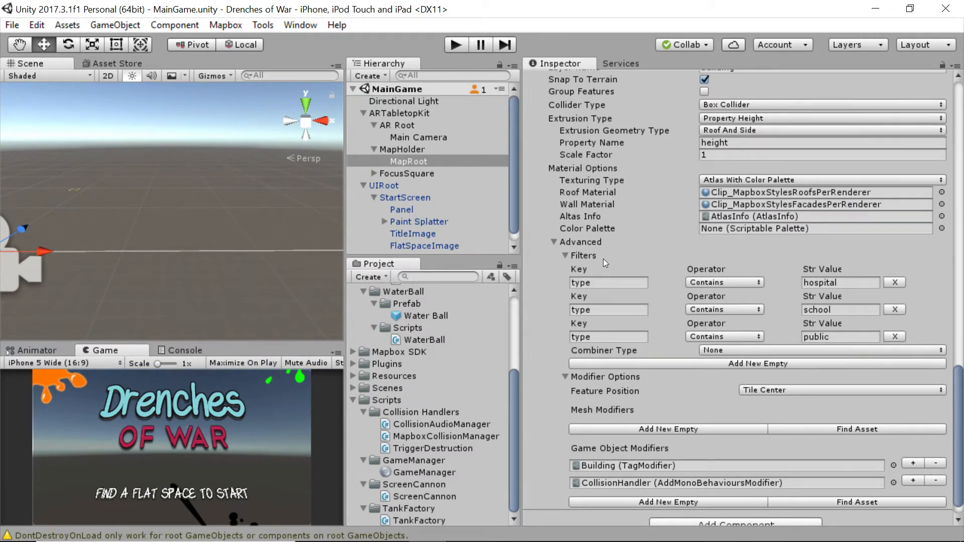
scroll(670, 343, "down", 1)
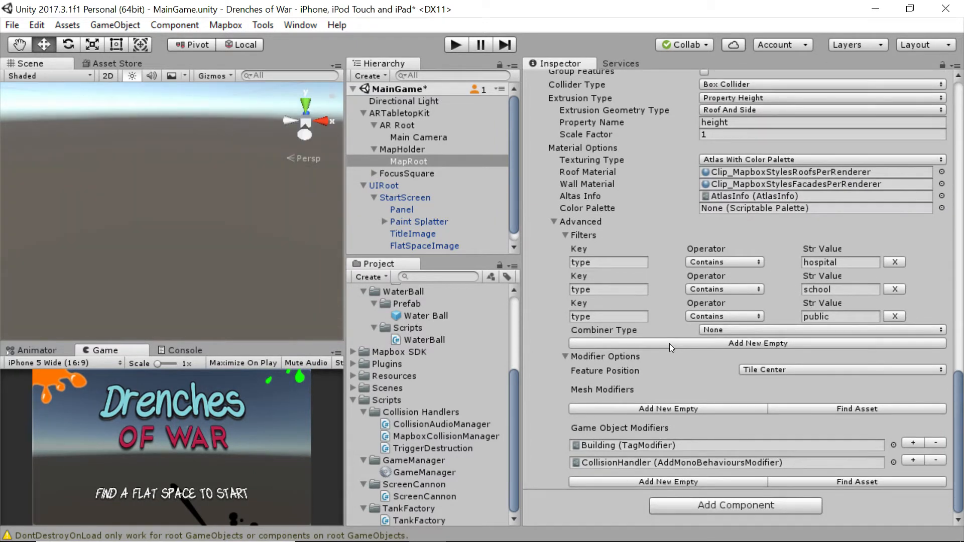
Add a fourth filter to the ExtrudedBuildings visualizer with key height, operator Is Less and value 35
left_click(670, 344)
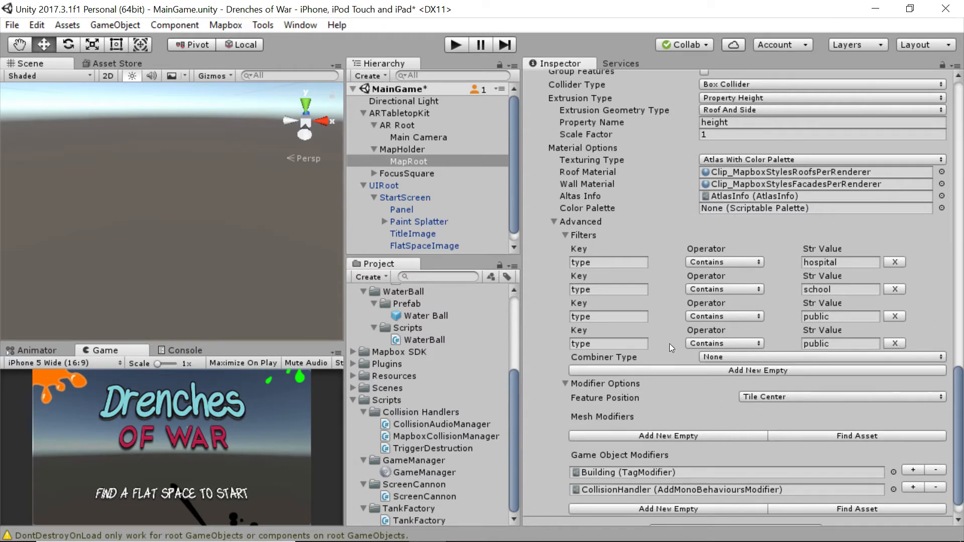
left_click(593, 343)
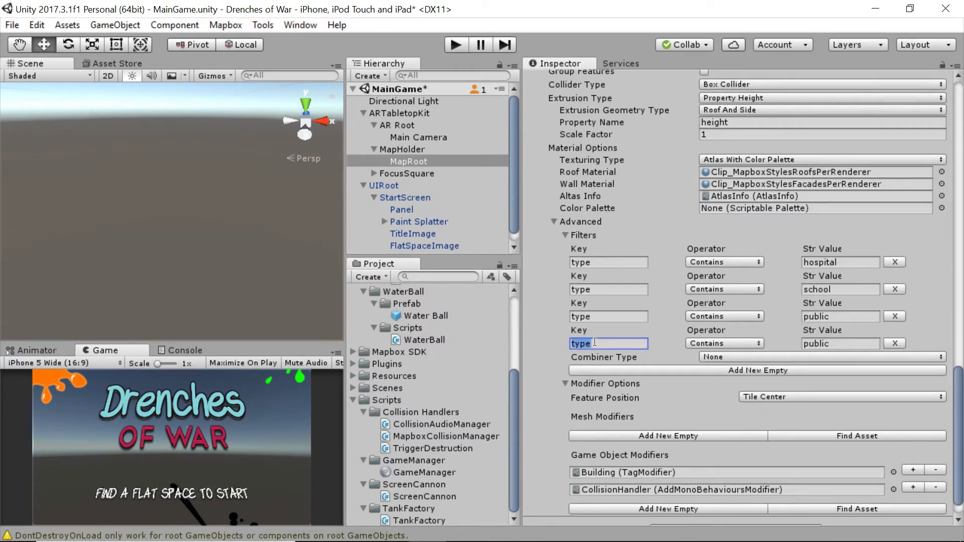
type("height")
left_click(752, 343)
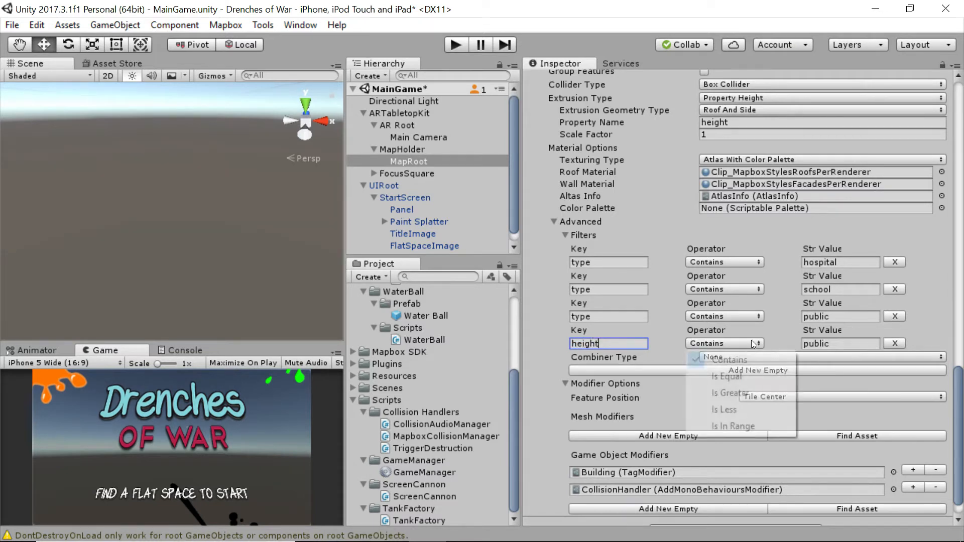
left_click(727, 410)
left_click(826, 343)
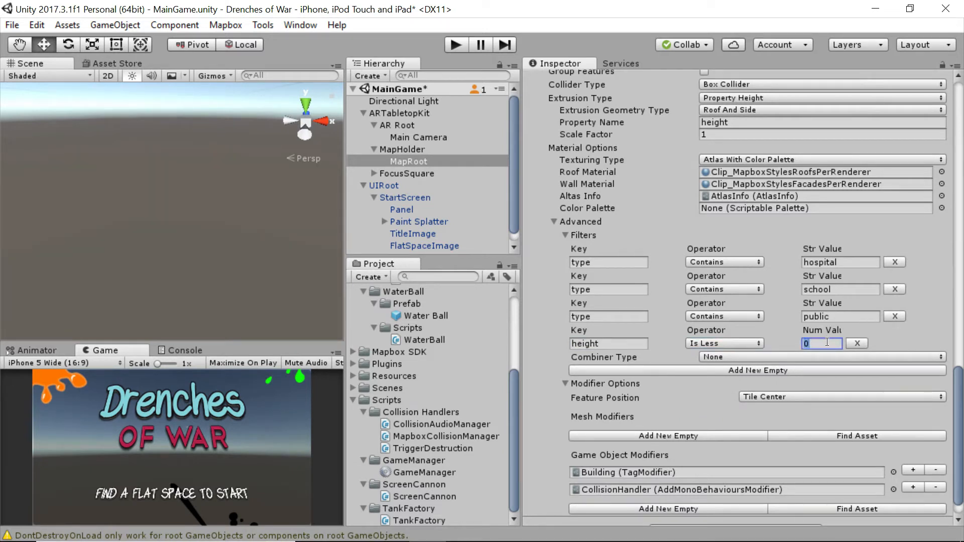
type("35")
Restore the wider Scene view and run the game to test the new height filter
left_click_drag(346, 192, 652, 204)
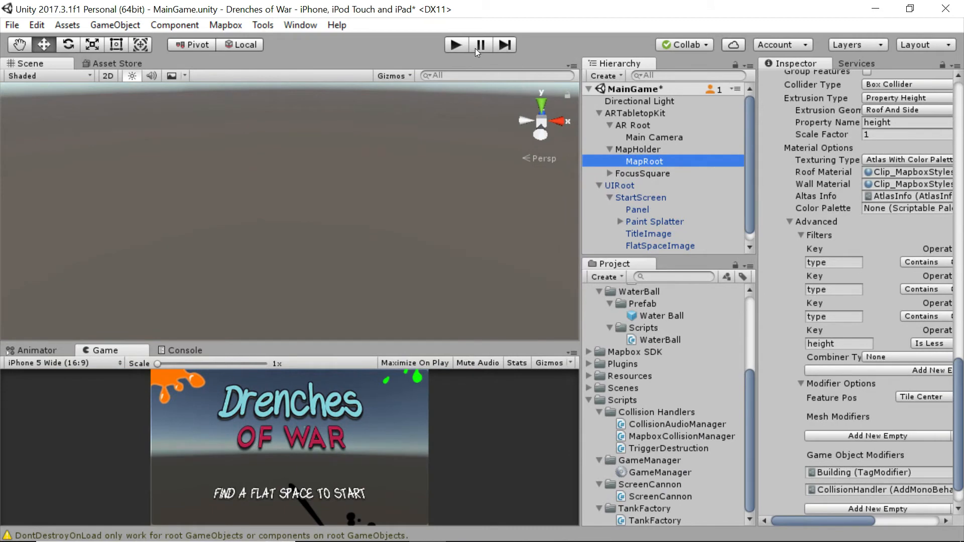
left_click(456, 45)
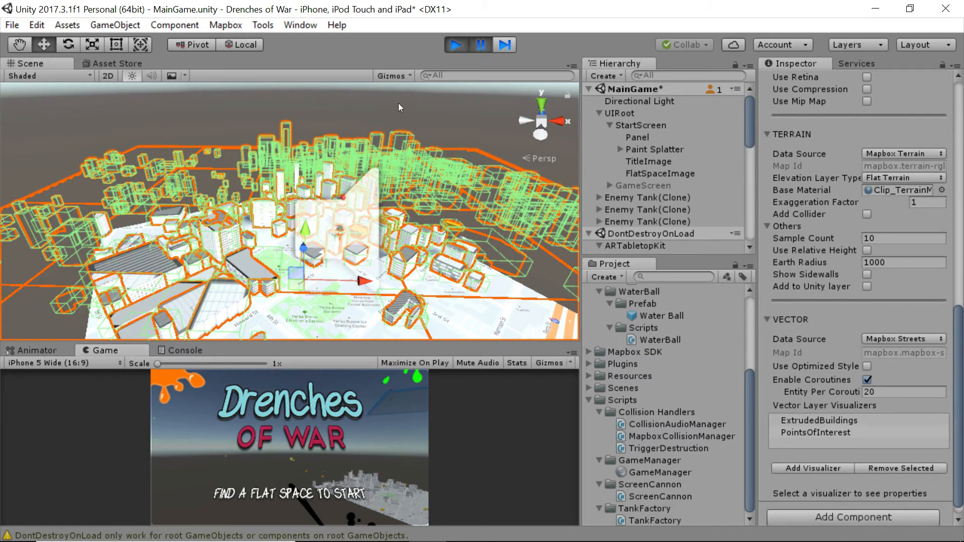
Clear the selection outlines and examine the height-filtered buildings on the paused game's map from several sides and up close
left_click(381, 92)
right_click_drag(446, 197, 229, 207)
key("d")
key("d")
right_click_drag(357, 213, 227, 209)
key("d")
right_click_drag(381, 202, 366, 215)
right_click_drag(425, 221, 354, 243)
key("d")
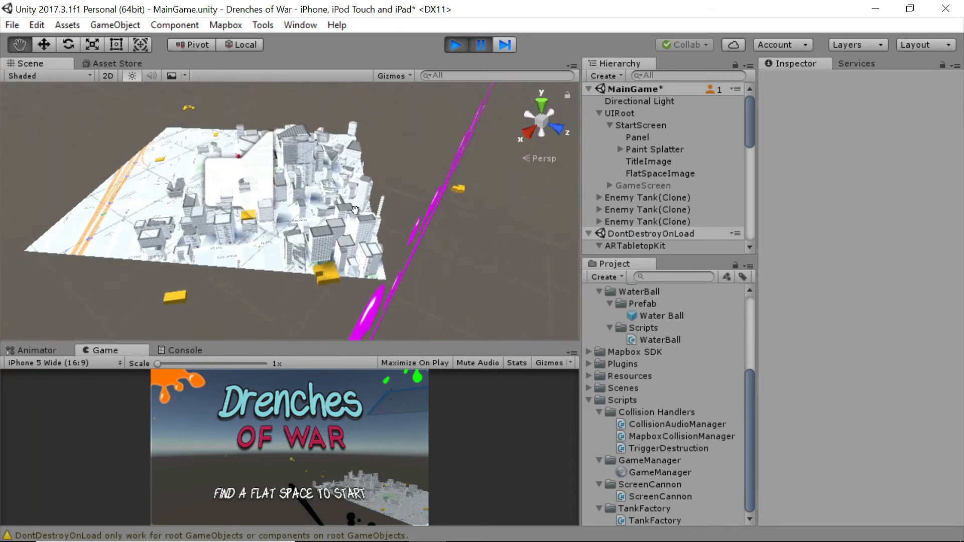
middle_click_drag(364, 205, 455, 232)
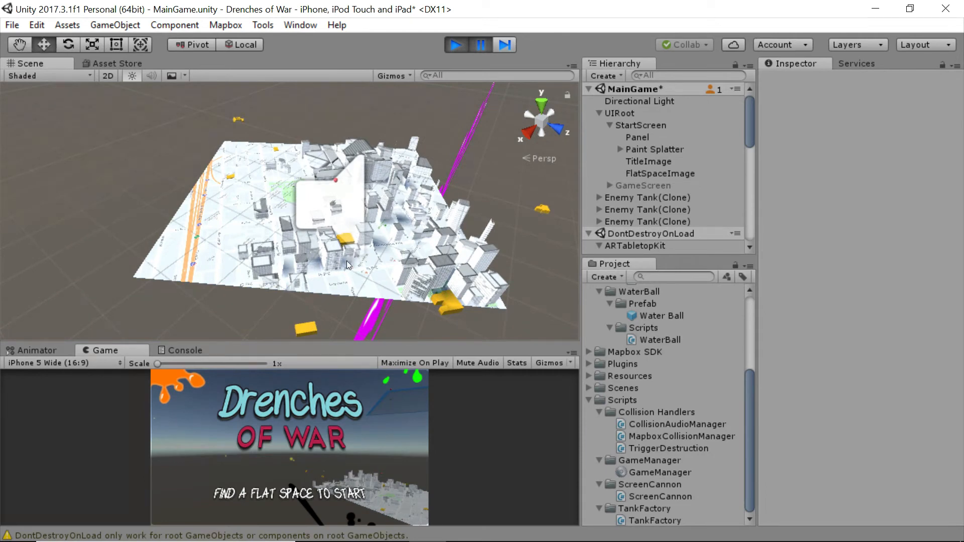
scroll(364, 210, "up", 10)
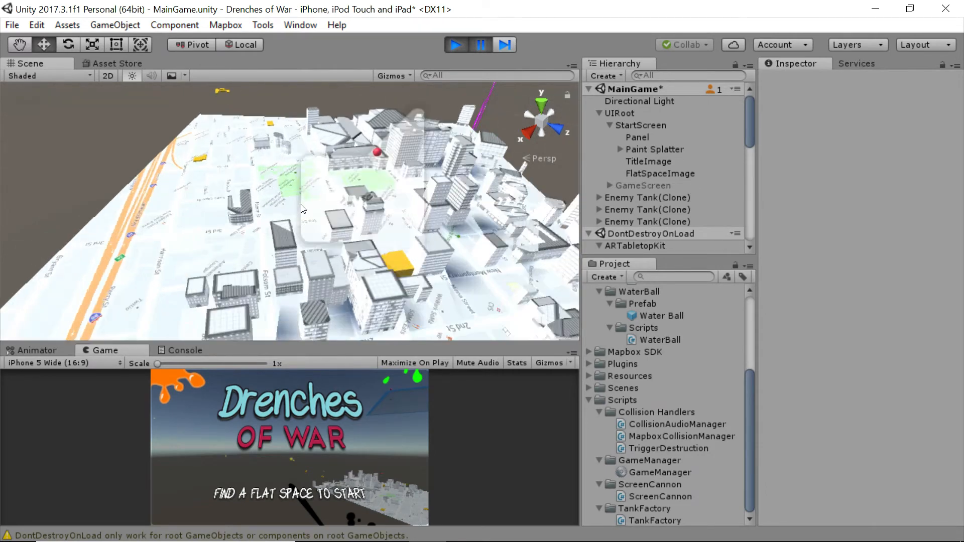
scroll(324, 205, "up", 5)
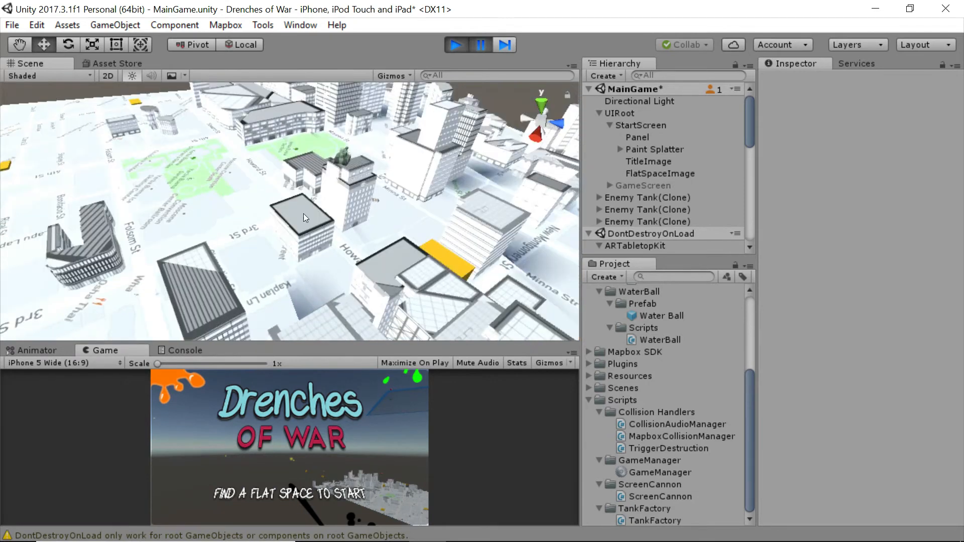
middle_click_drag(304, 213, 402, 221)
scroll(315, 202, "down", 10)
mouse_move(316, 222)
right_mouse_down()
mouse_move(442, 223)
mouse_move(363, 214)
right_mouse_up()
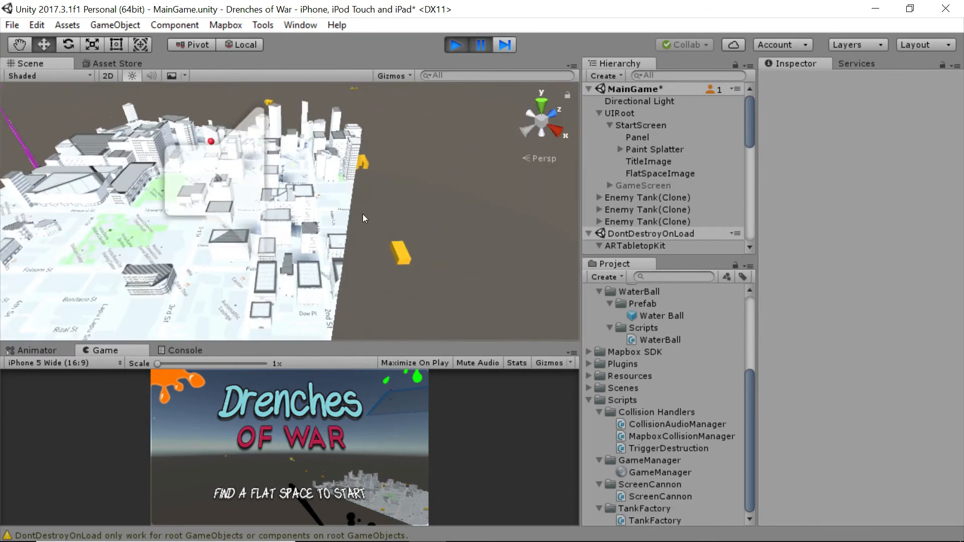
mouse_move(363, 215)
middle_mouse_down()
mouse_move(474, 221)
mouse_move(481, 183)
middle_mouse_up()
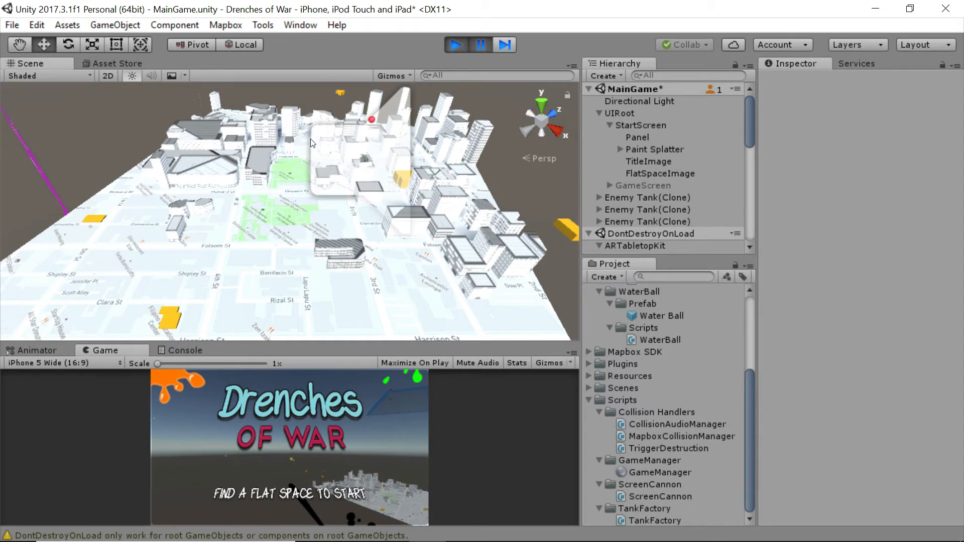
scroll(311, 143, "up", 3)
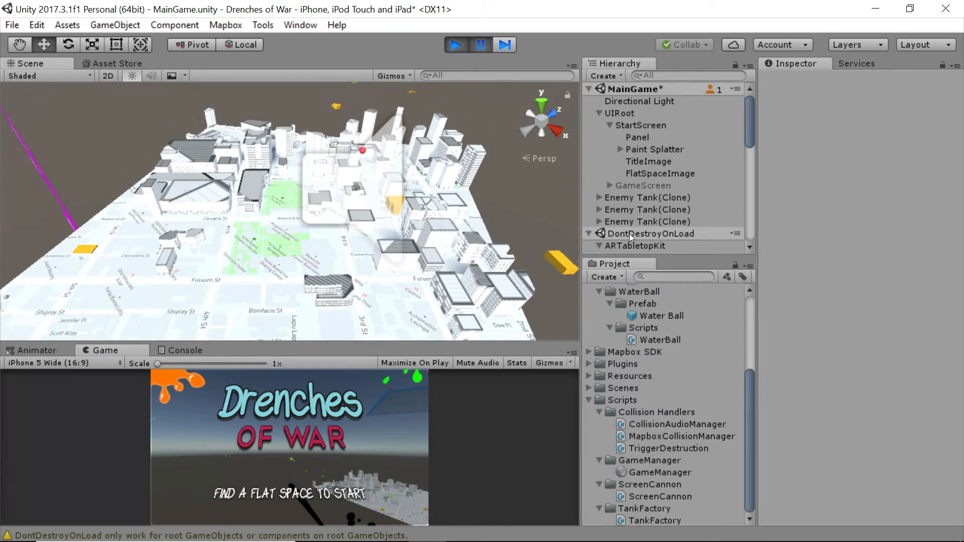
Inspect the outlines of ARTabletopKit's map tiles and buildings in the Scene view, clear the selection and stop the game
left_click(633, 246)
scroll(331, 159, "down", 5)
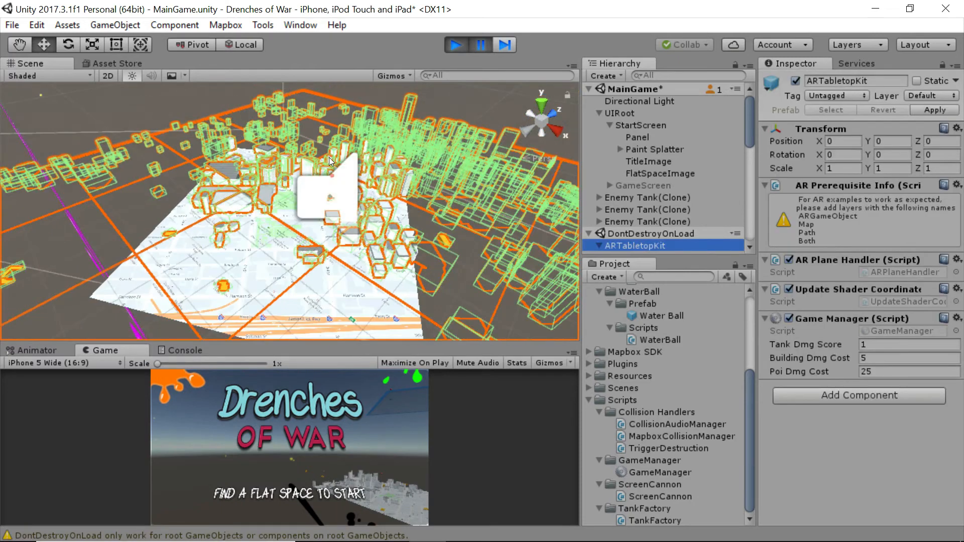
scroll(331, 160, "down", 3)
scroll(331, 161, "up", 5)
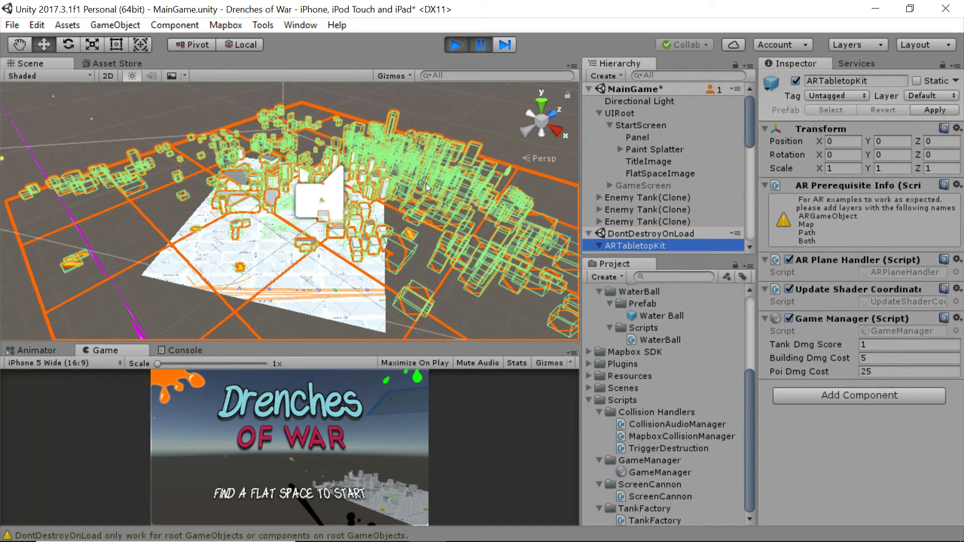
left_click(473, 120)
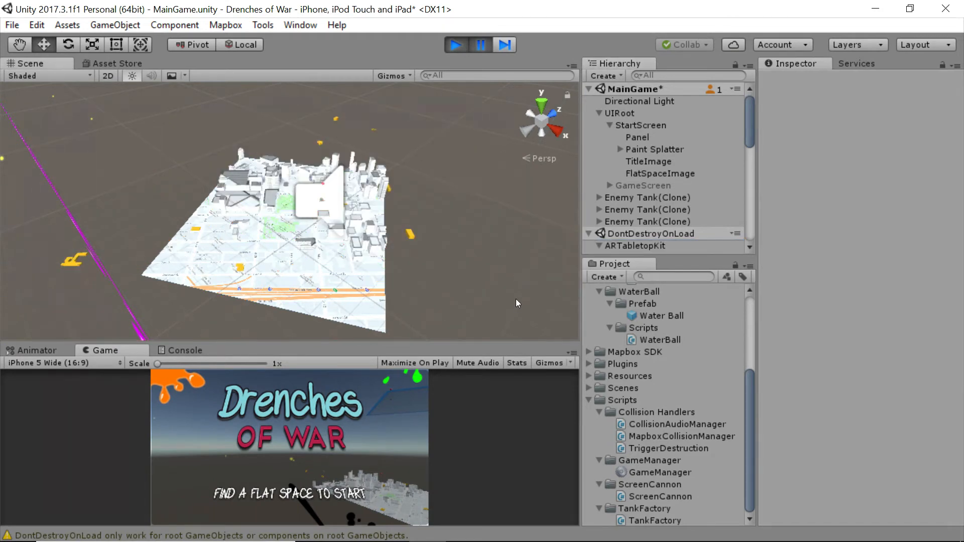
key("ctrl+p")
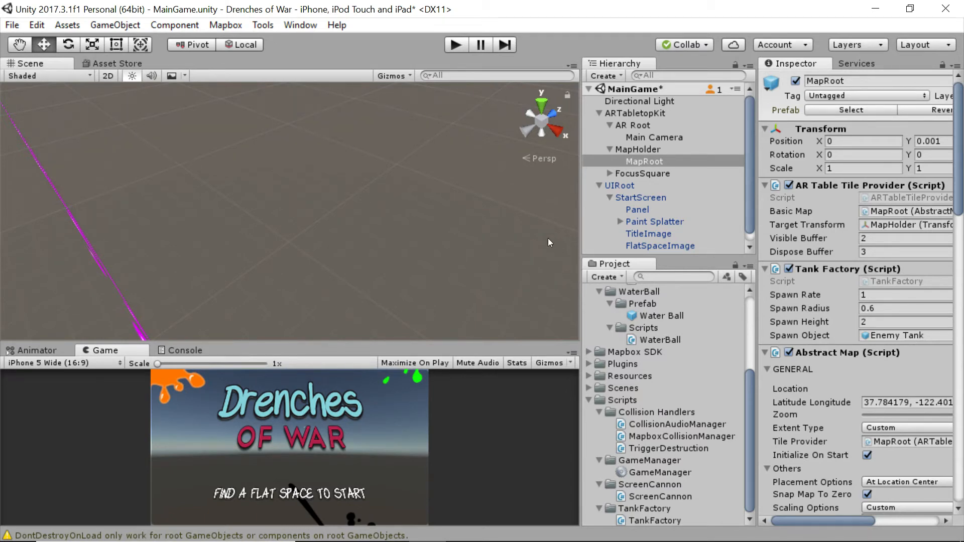
Run and pause the game to examine how far MapRoot's tiles extend around the visible map, ending with the game stopped
left_click(456, 45)
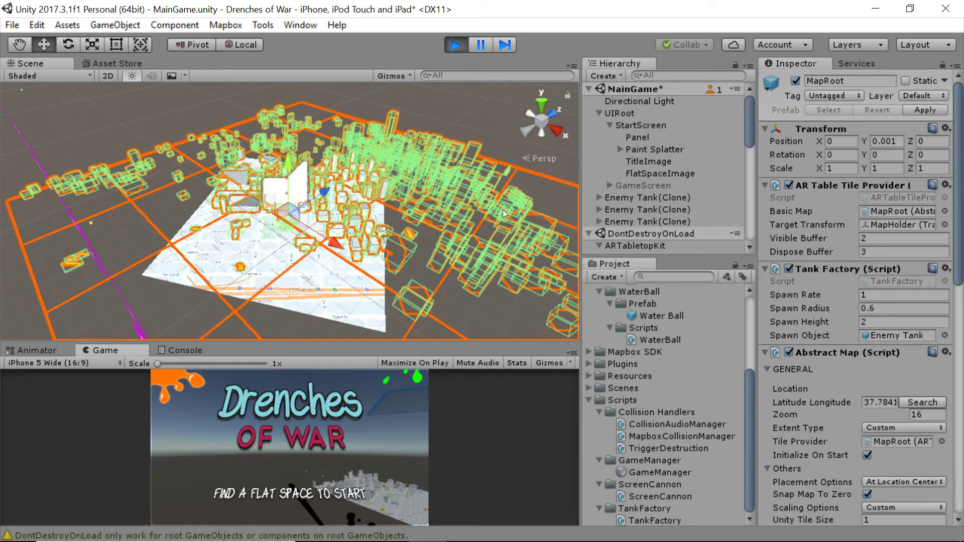
left_click(483, 45)
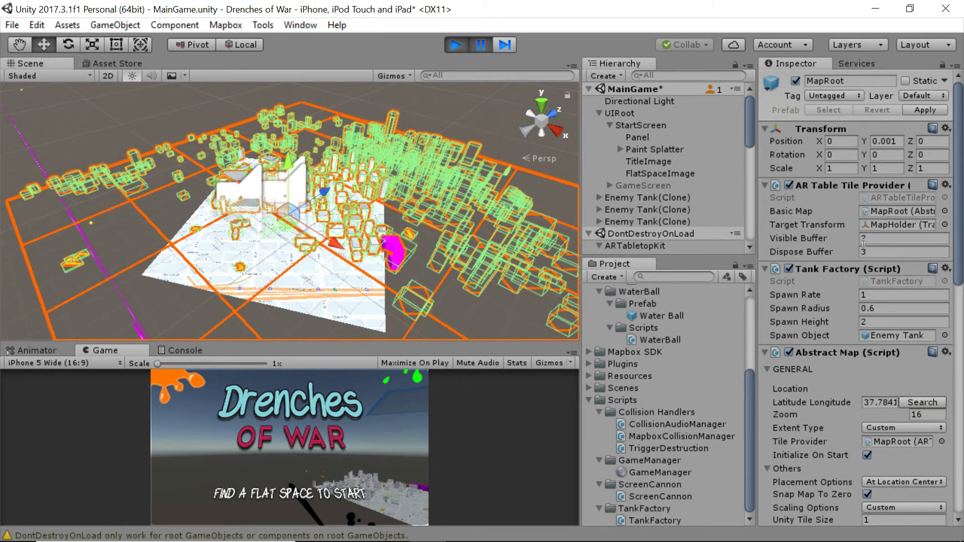
left_click(823, 251)
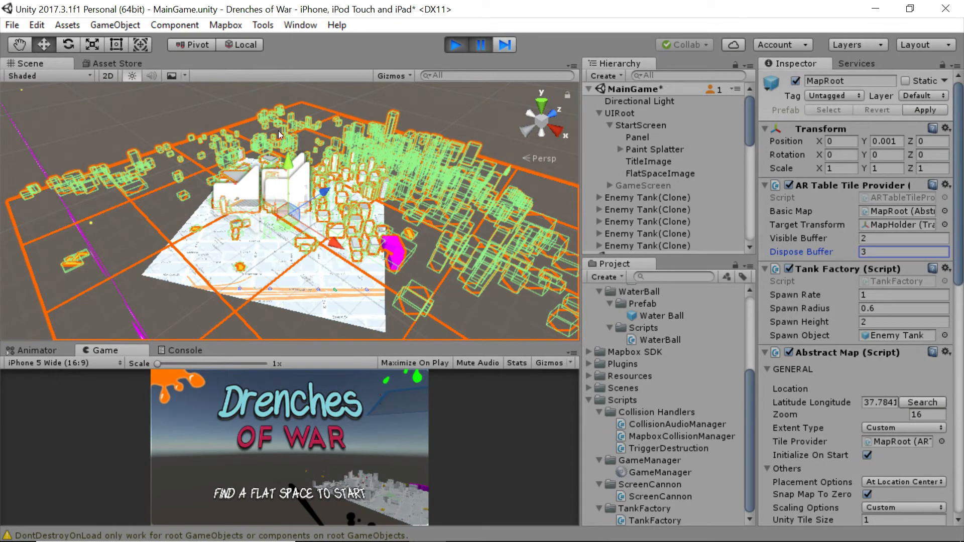
scroll(200, 202, "down", 5)
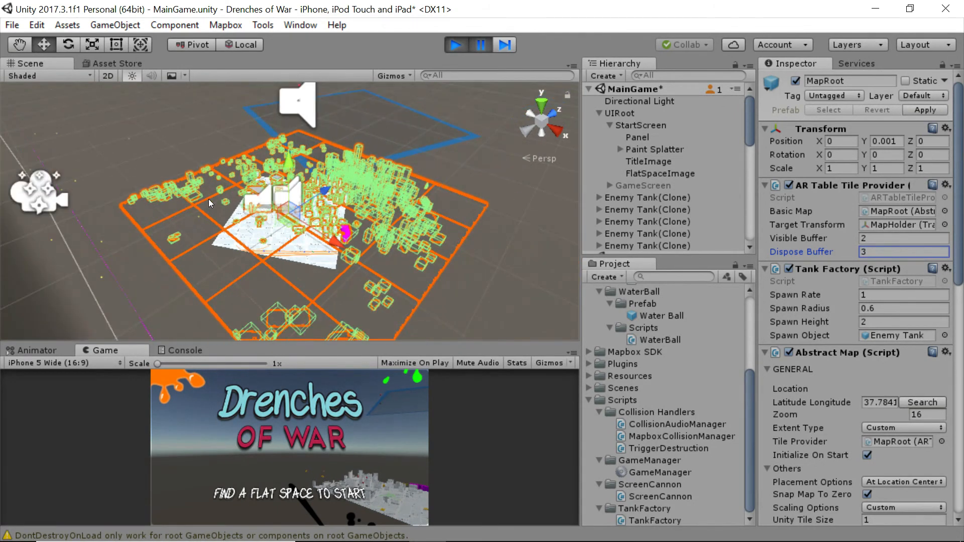
scroll(218, 252, "down", 2)
scroll(240, 200, "up", 3)
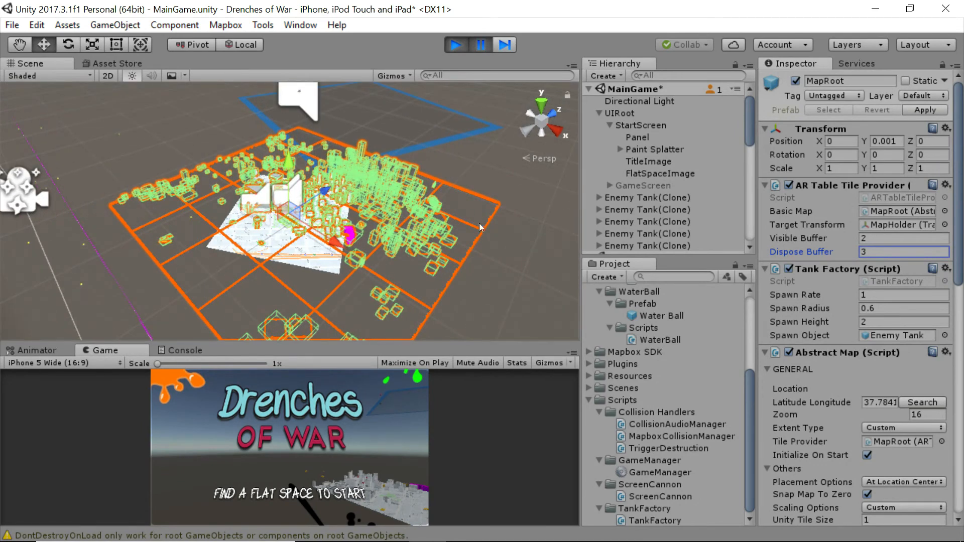
scroll(399, 201, "up", 2)
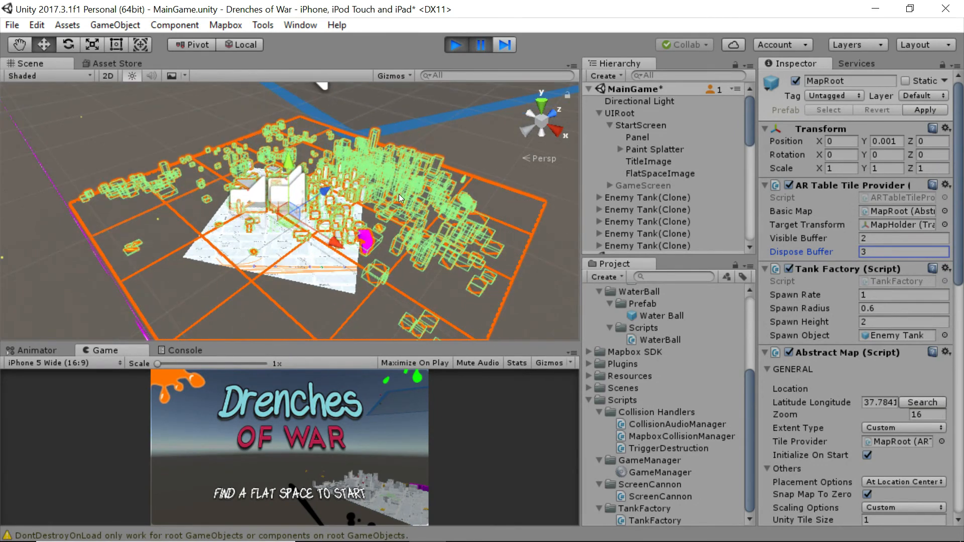
left_click(456, 45)
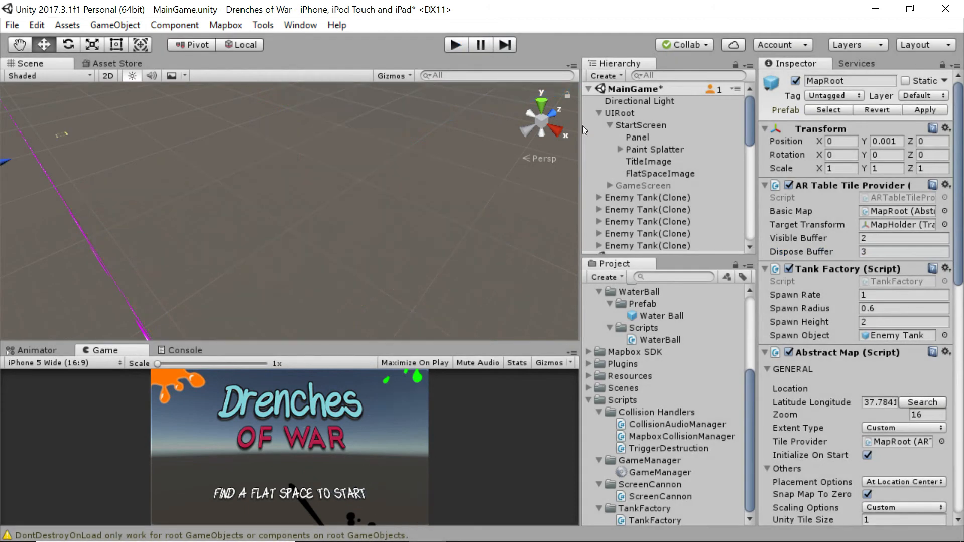
Set the Dispose Buffer of MapRoot's AR Table Tile Provider to 1 and test it in a paused game run
left_click(870, 253)
type("1")
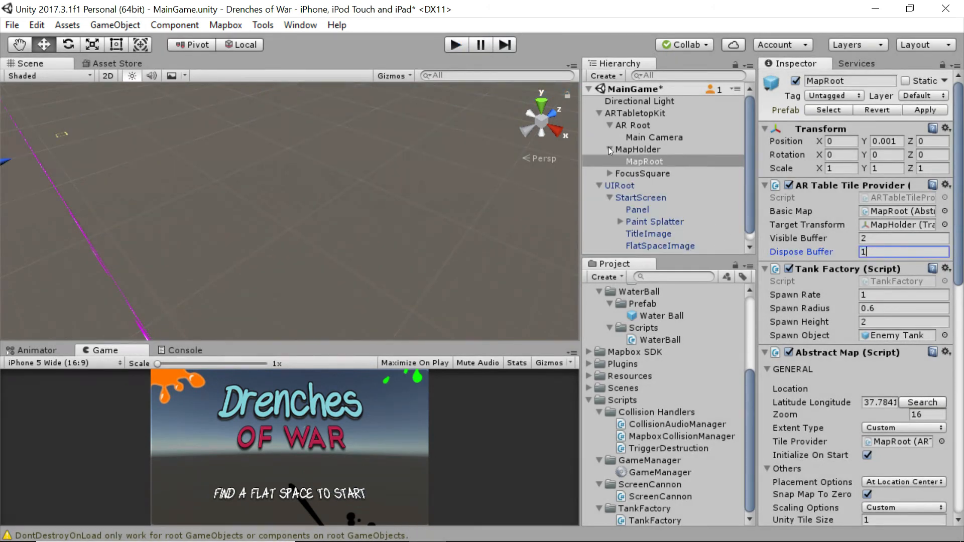
left_click(456, 45)
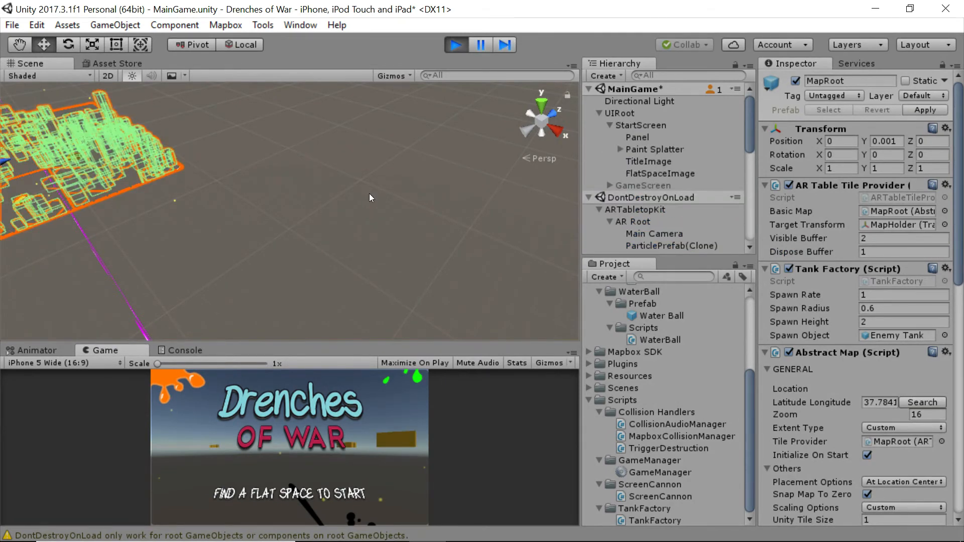
left_click(486, 47)
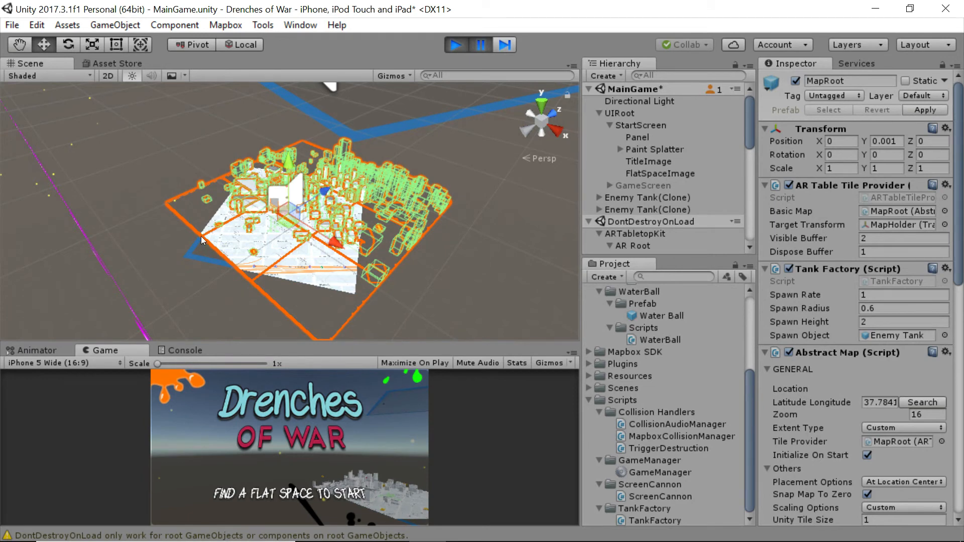
Stop the game and set the AR Table Tile Provider's Dispose Buffer back to 3
left_click(458, 47)
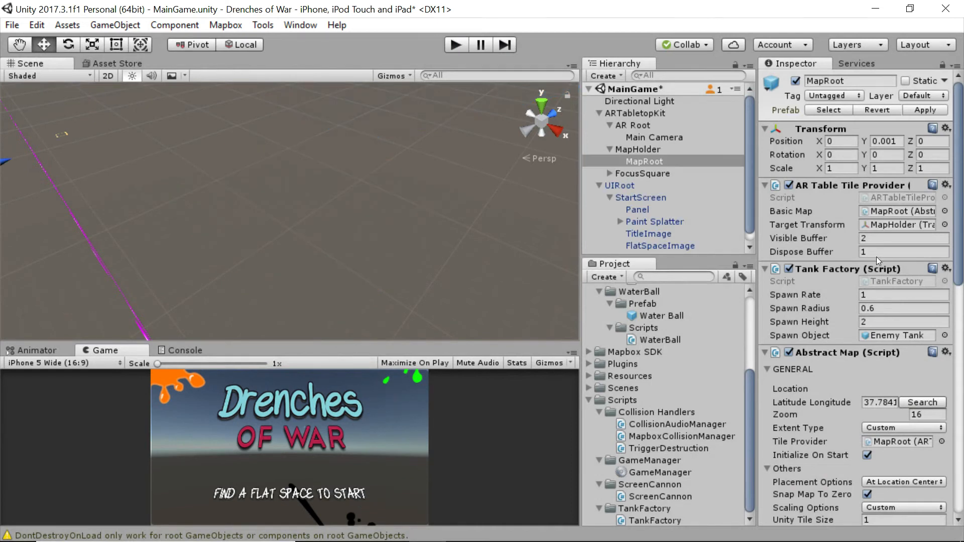
left_click(891, 253)
type("3")
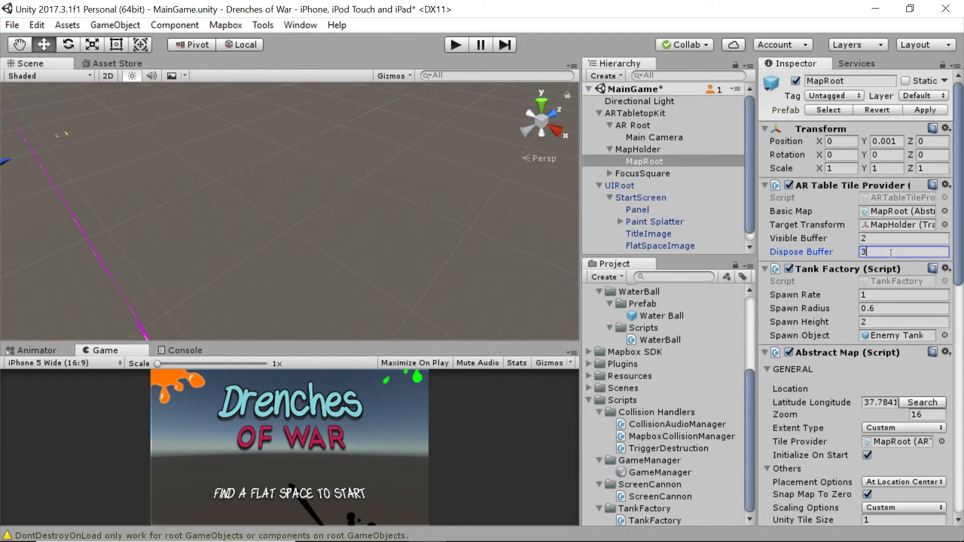
Show the ExtrudedBuildings filters of MapRoot and widen the Inspector until every filter's key, operator and value can be read
left_click(748, 218)
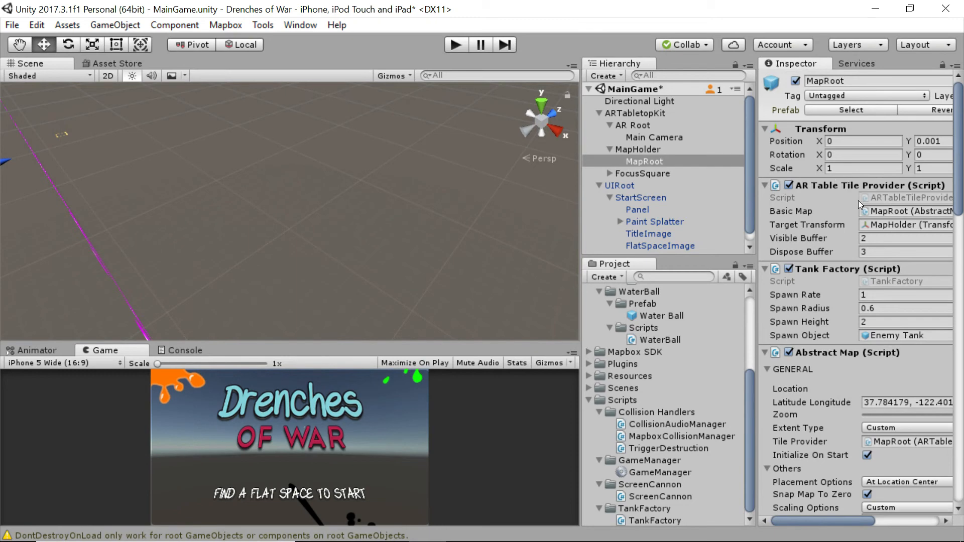
scroll(849, 193, "down", 20)
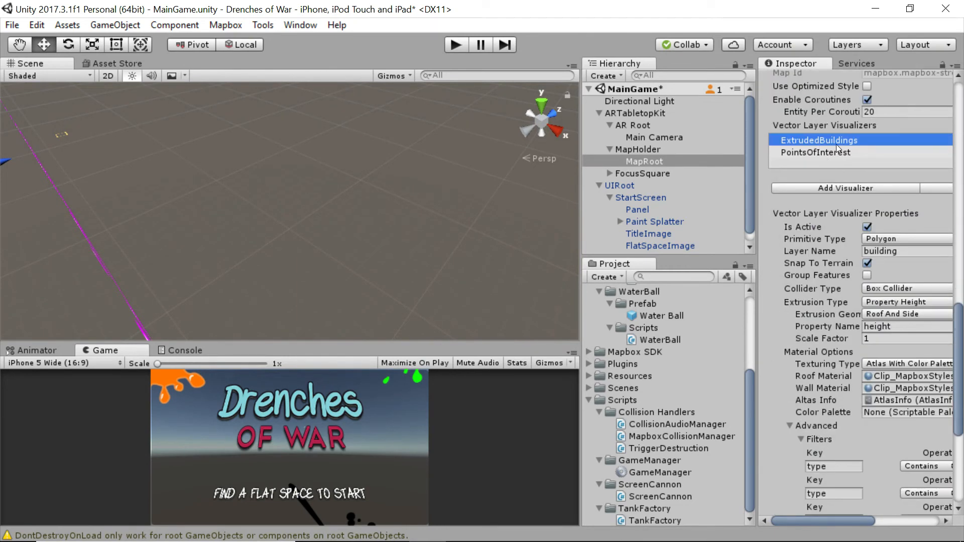
scroll(854, 221, "down", 9)
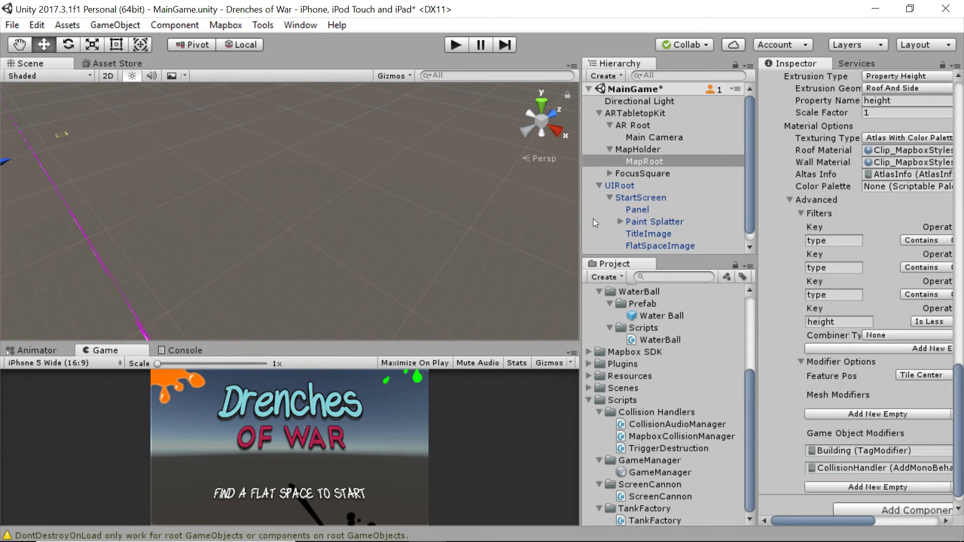
left_click_drag(581, 218, 464, 217)
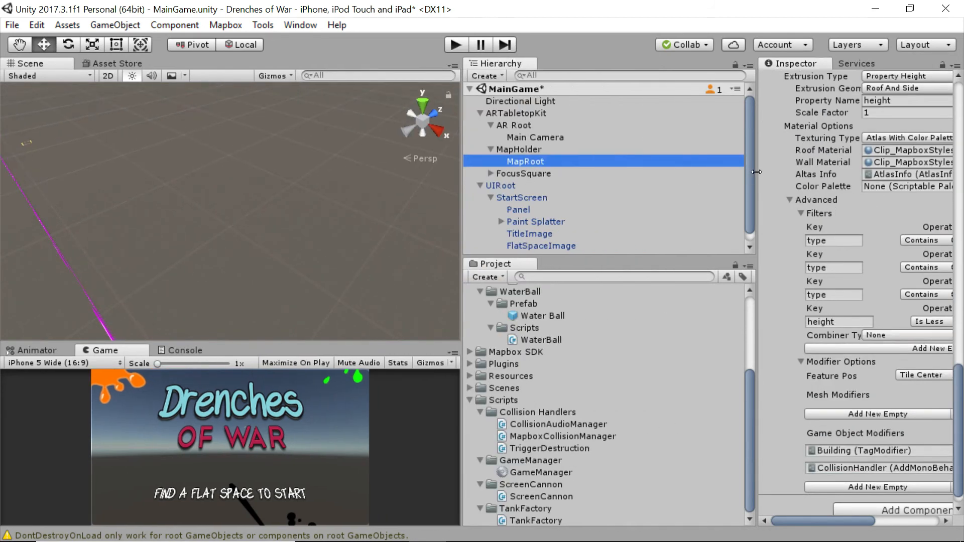
left_click_drag(757, 172, 597, 175)
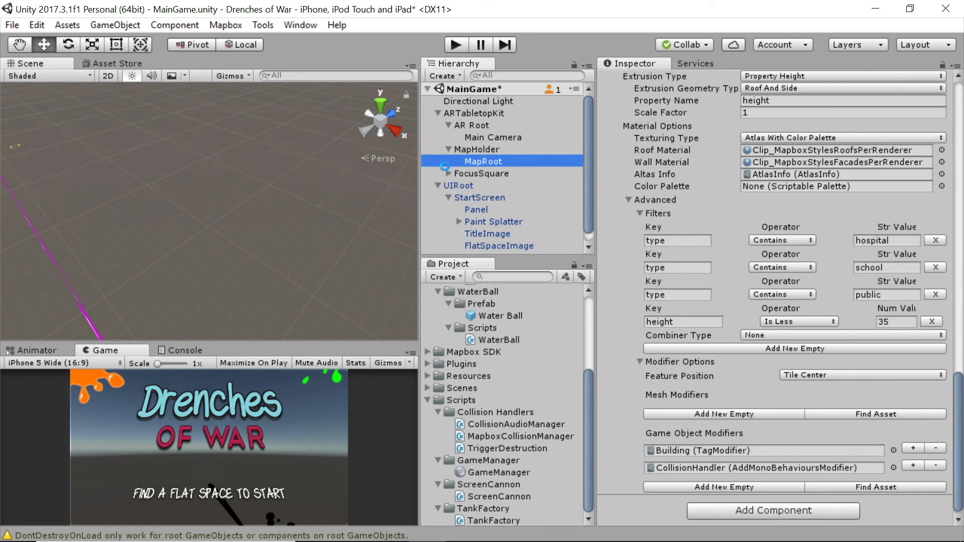
Save the MainGame scene and publish the changes to Collab with the description "Added height filter"
key("ctrl+s")
left_click(693, 45)
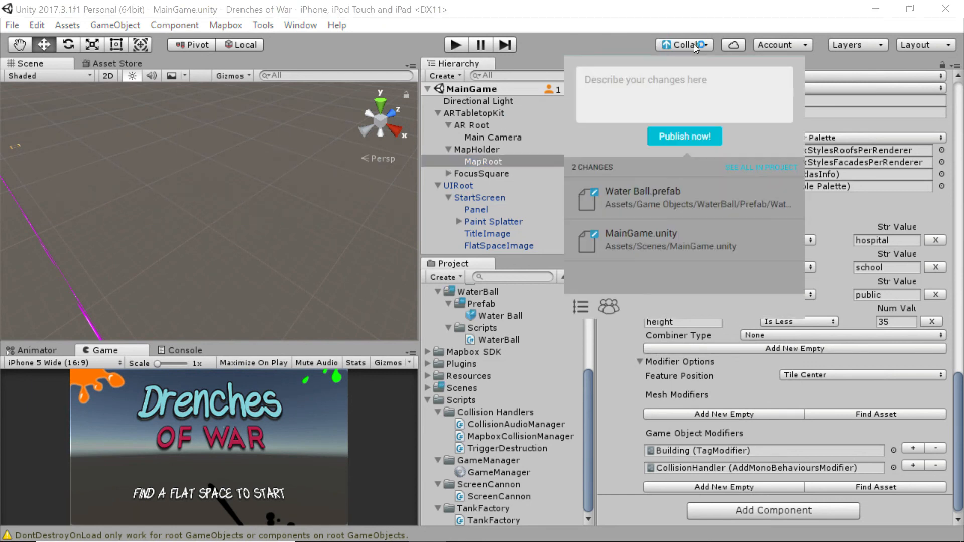
type("Add")
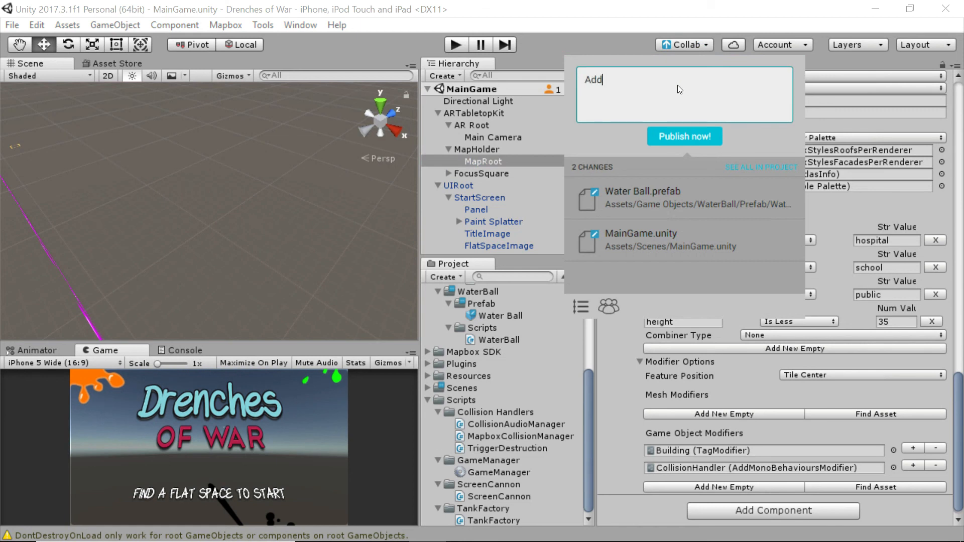
type("ed height filter")
left_click(684, 136)
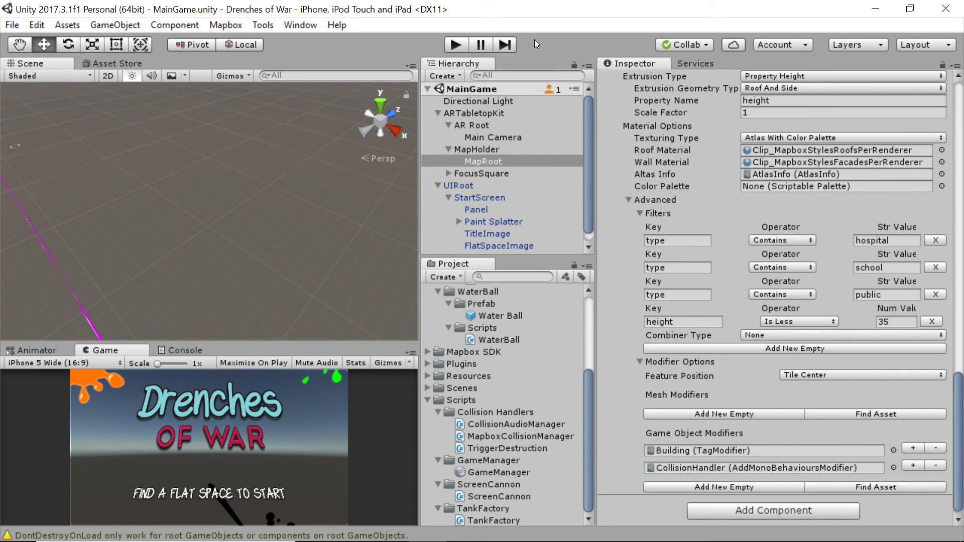